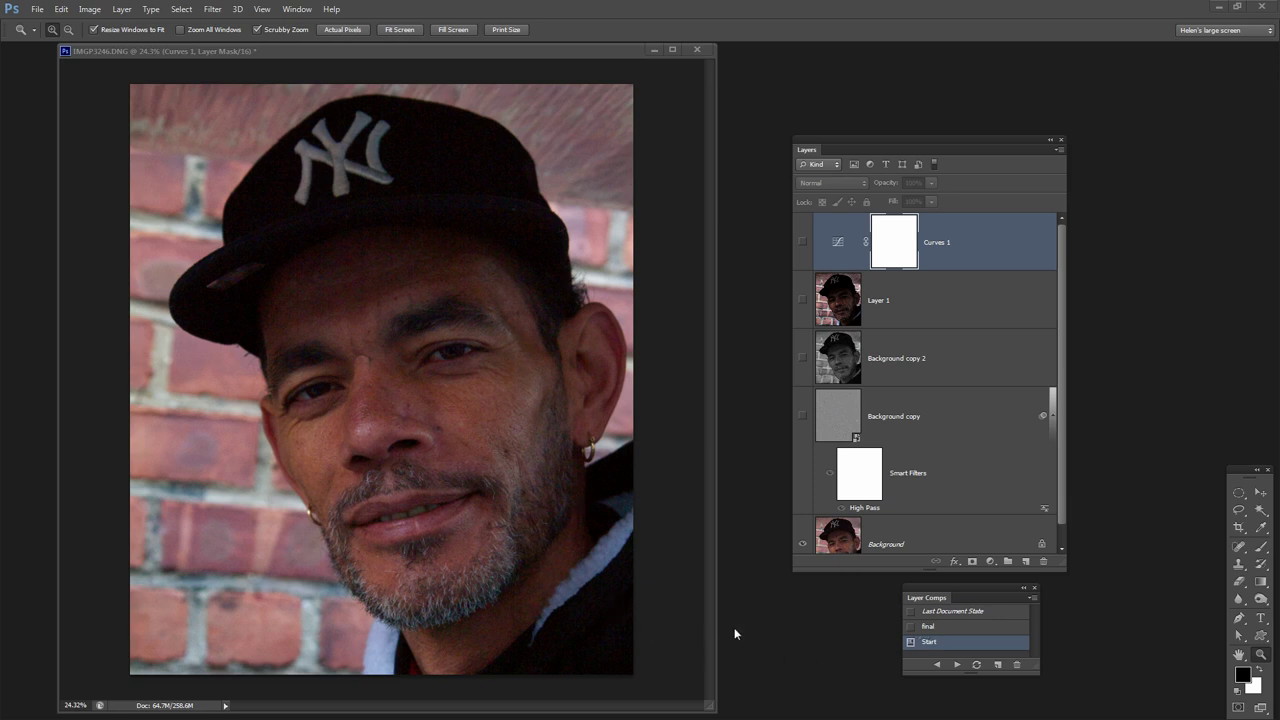
Preview the 'final' layer comp to see the finished grunge portrait.
click(911, 626)
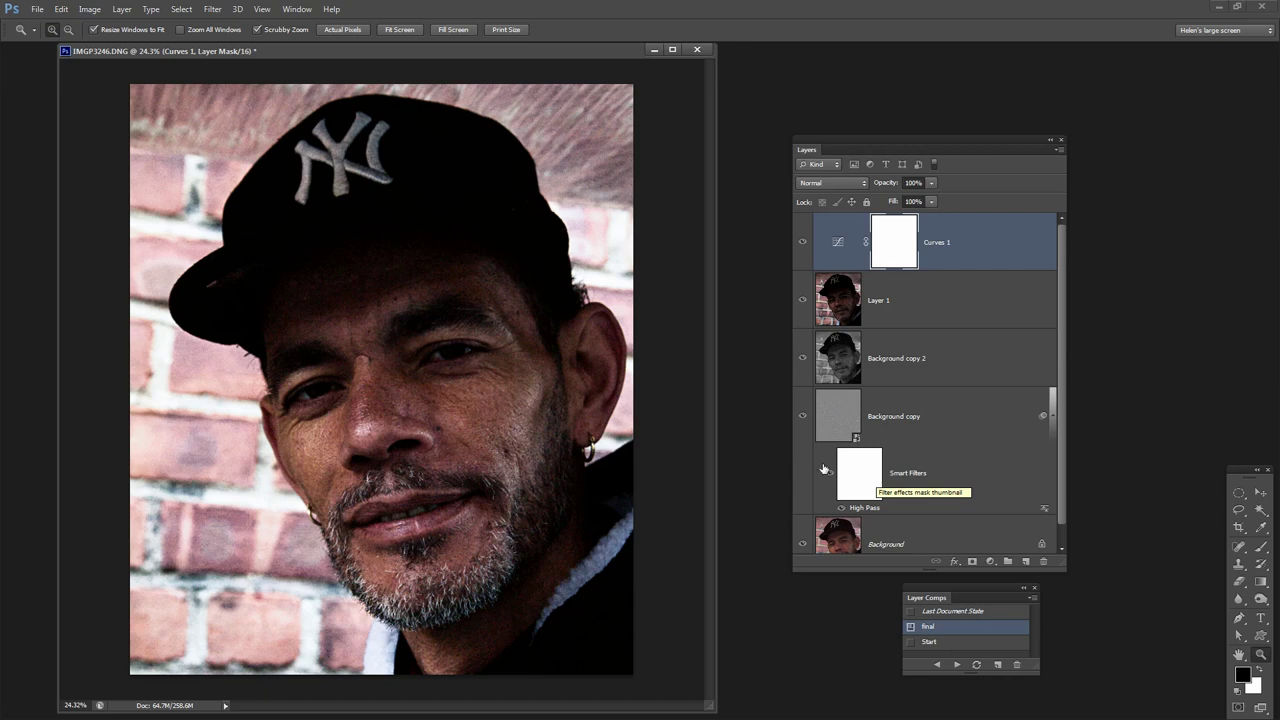
Bring the IMGP3246 copy document to the front, reposition its window, and minimize the DNG document.
click(292, 10)
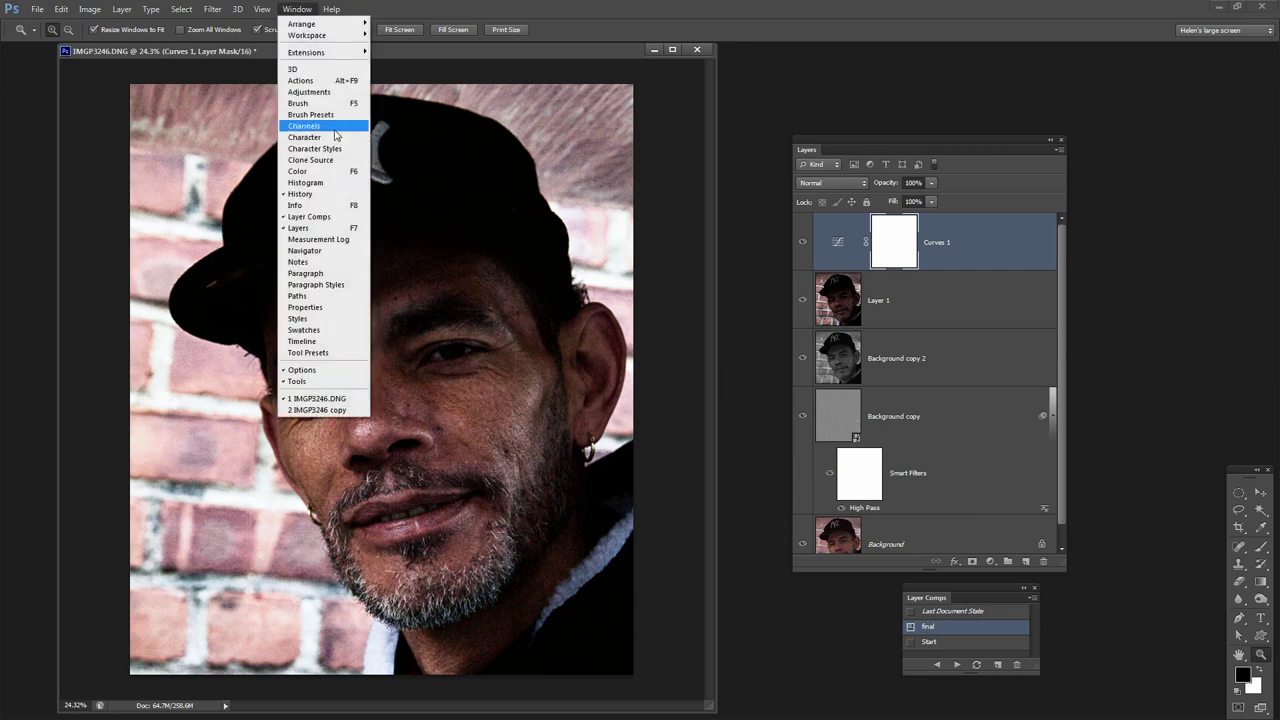
click(325, 410)
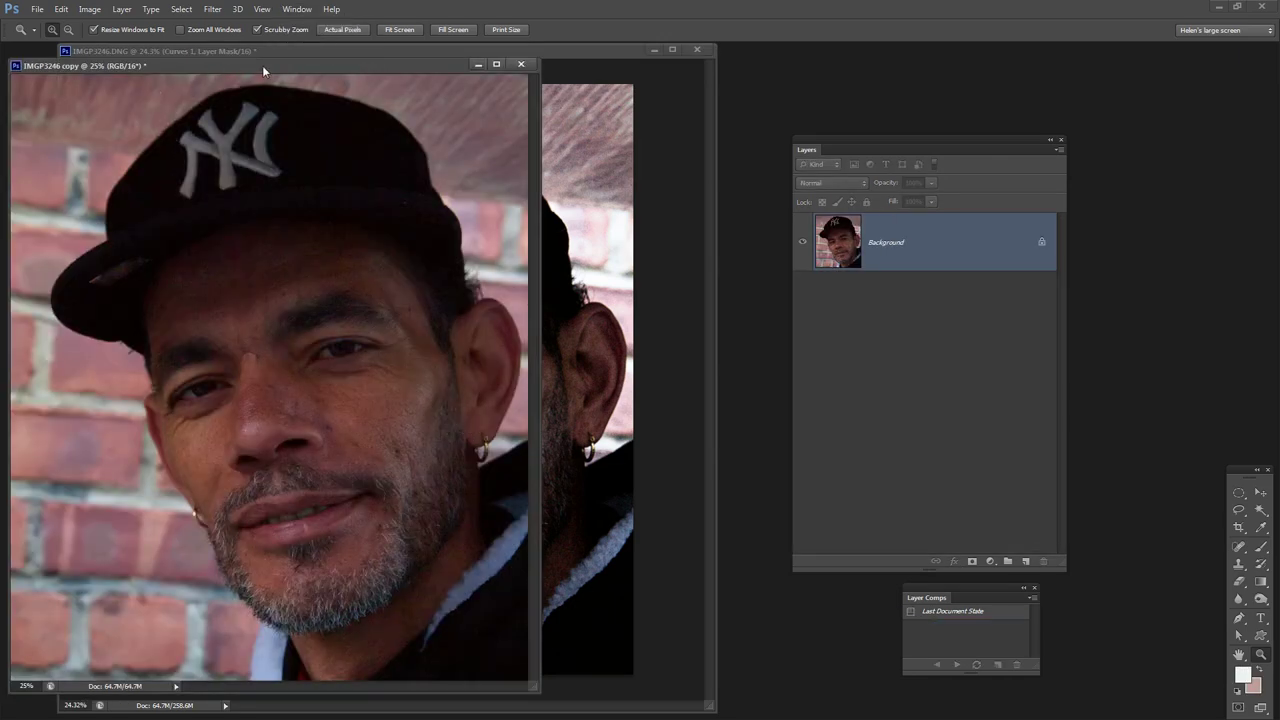
drag(265, 65, 336, 65)
click(653, 50)
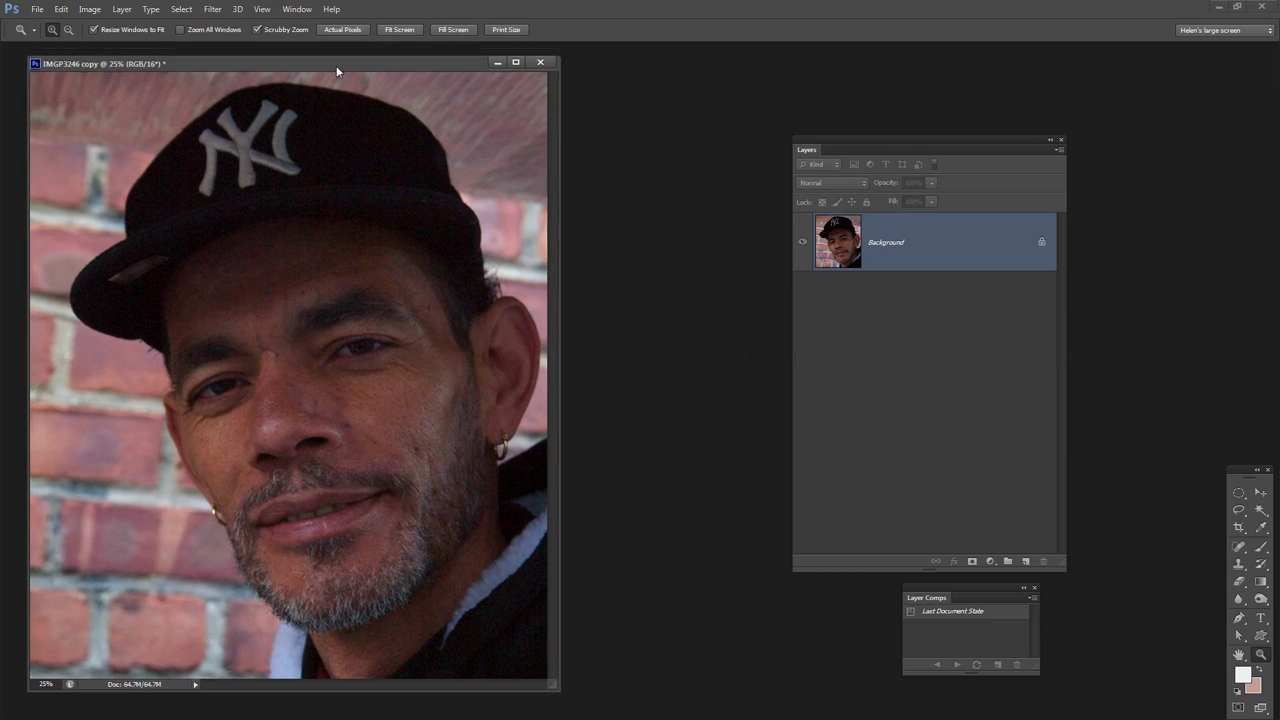
Duplicate the Background layer as Background copy and move the Layers panel nearer the image.
right_click(910, 242)
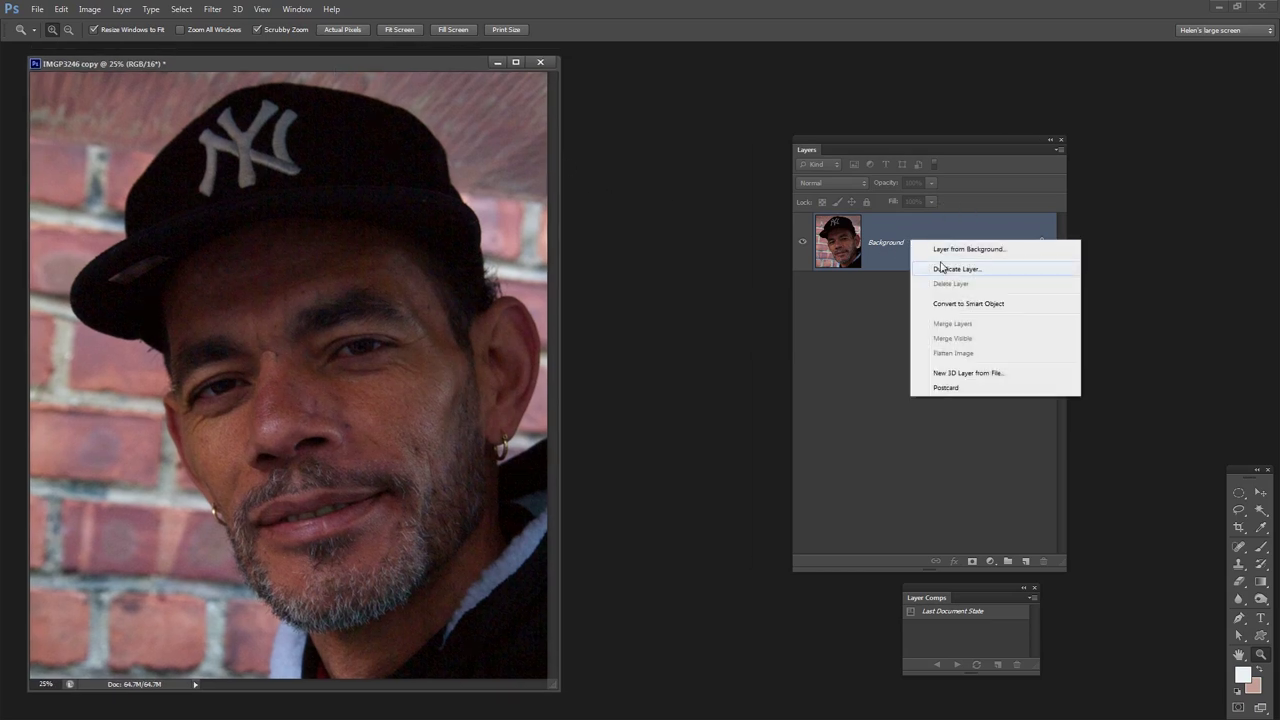
click(942, 264)
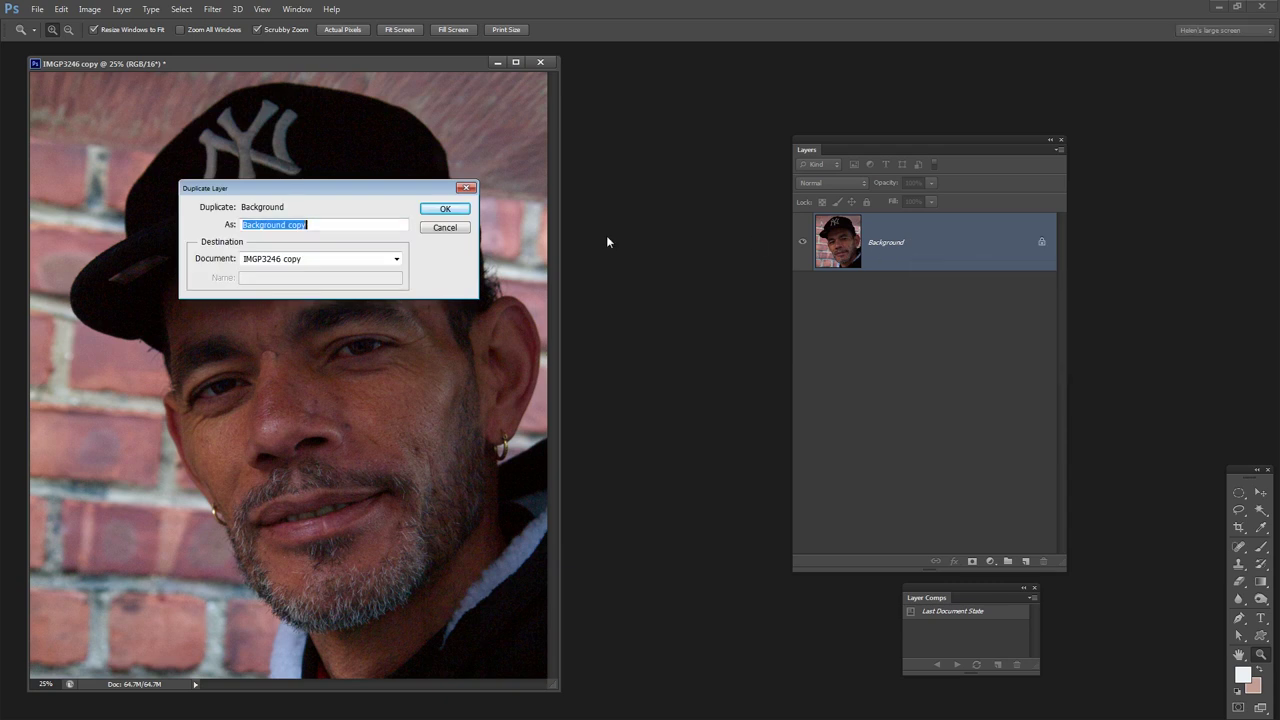
click(444, 209)
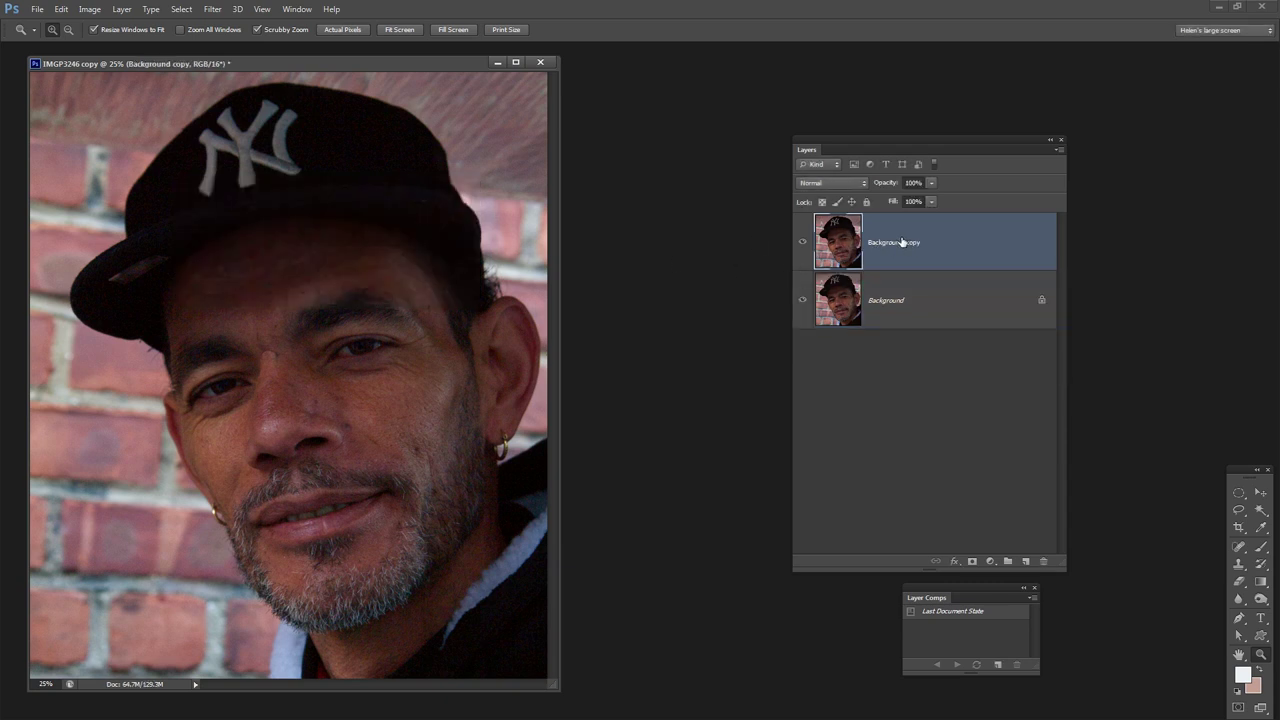
drag(857, 142, 687, 99)
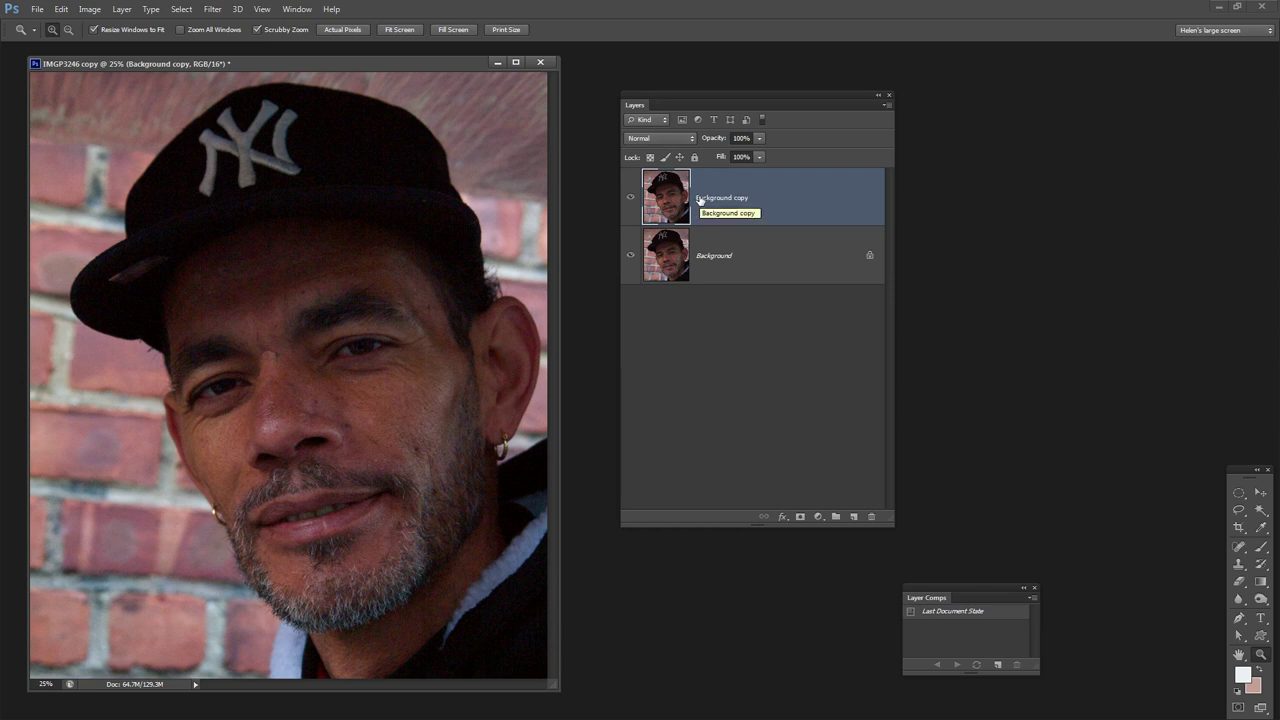
Convert the Background copy layer for Smart Filters, accepting the smart object notice.
right_click(727, 184)
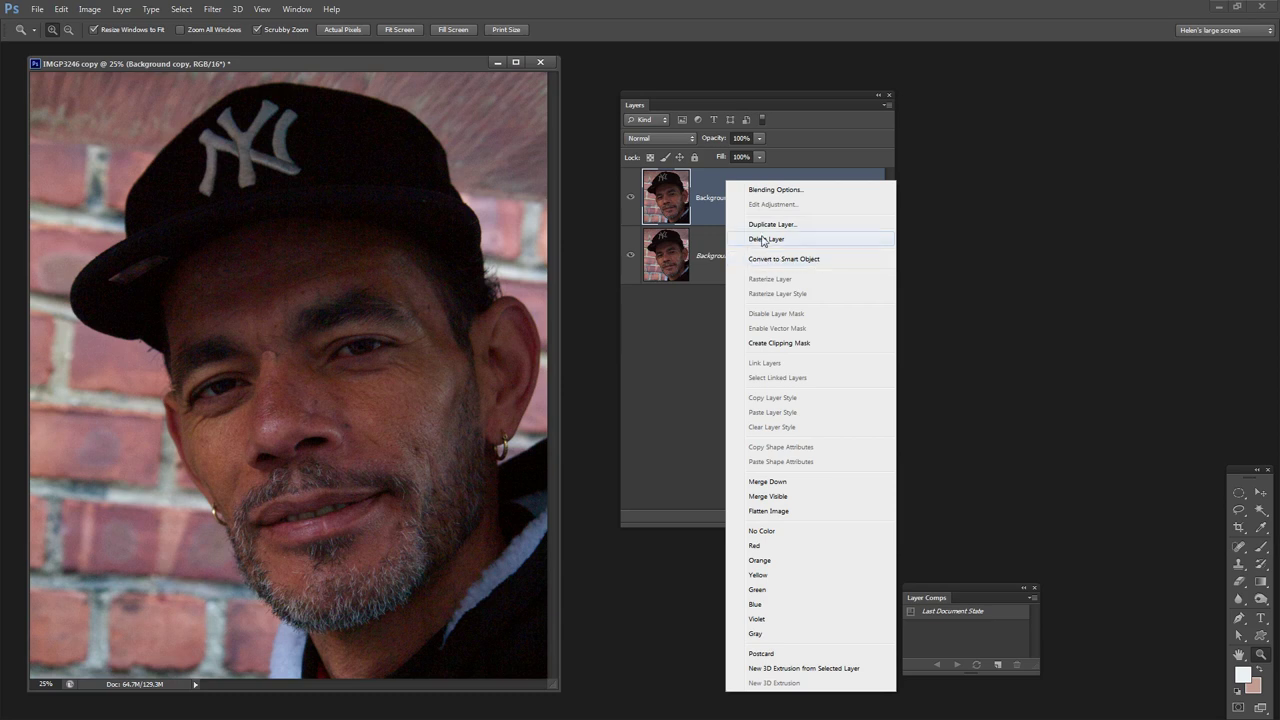
click(212, 10)
click(212, 10)
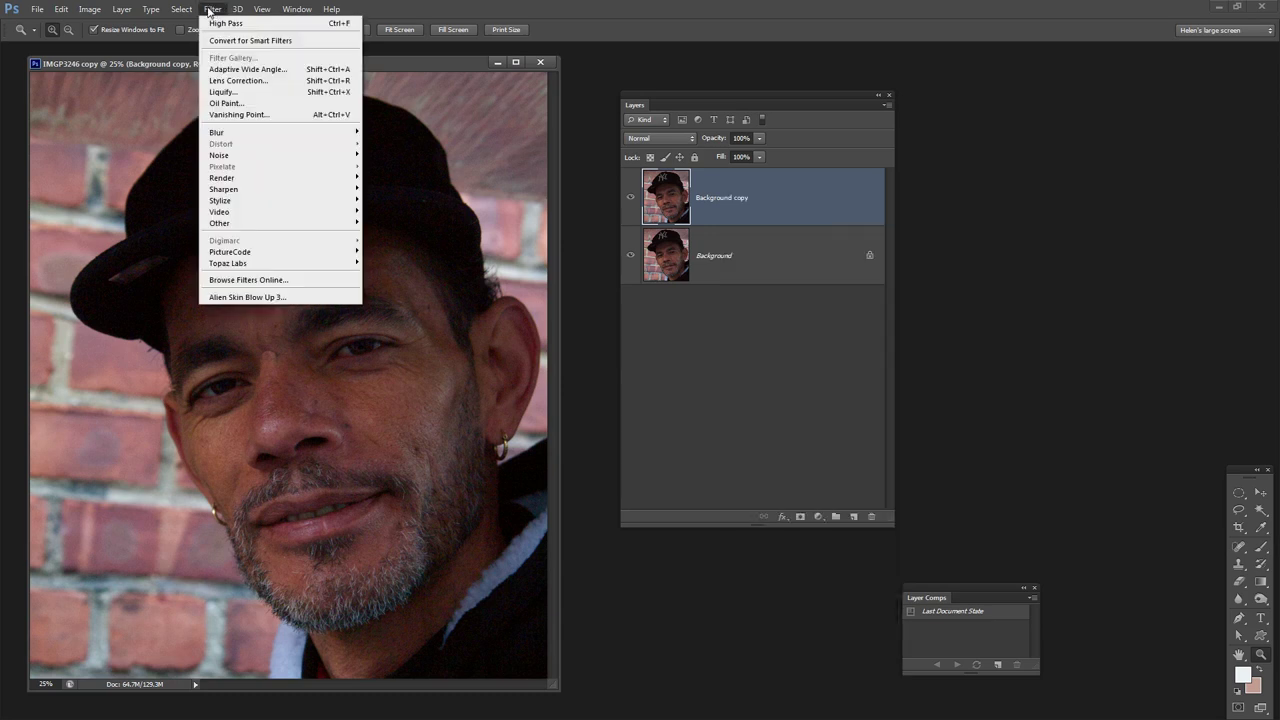
click(276, 47)
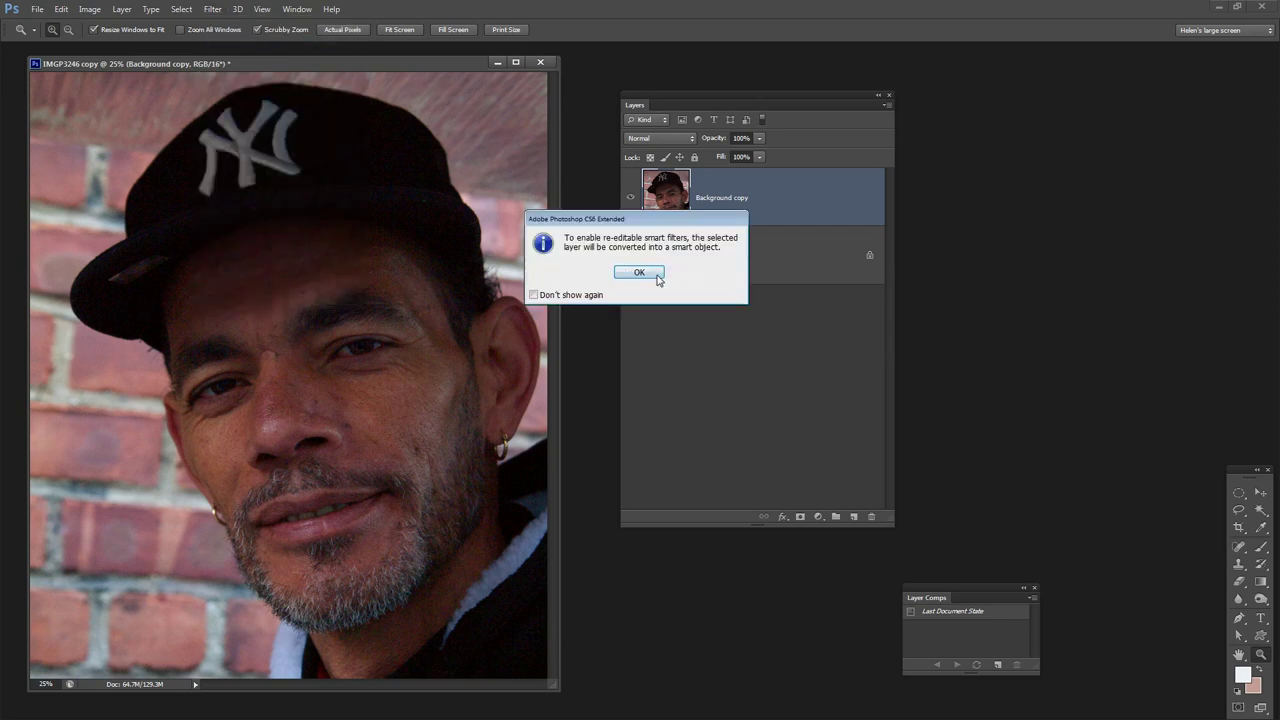
click(645, 273)
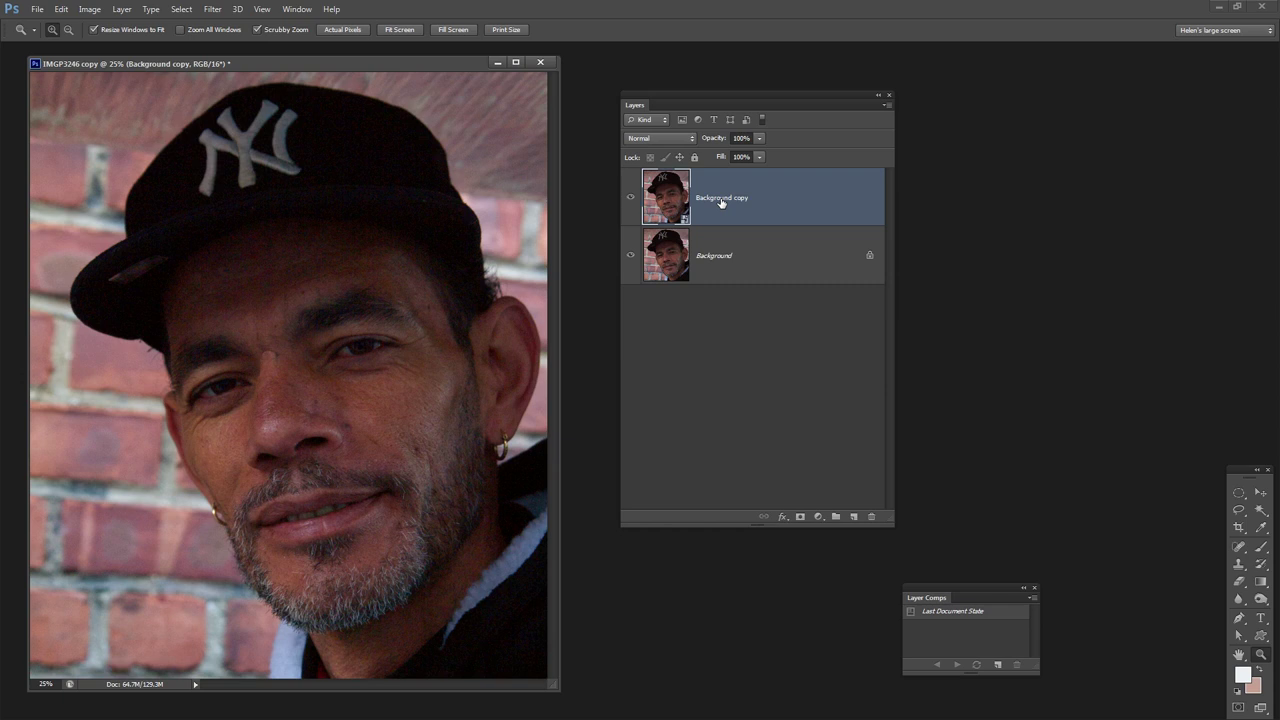
click(213, 10)
click(213, 12)
click(213, 9)
mouse_move(225, 223)
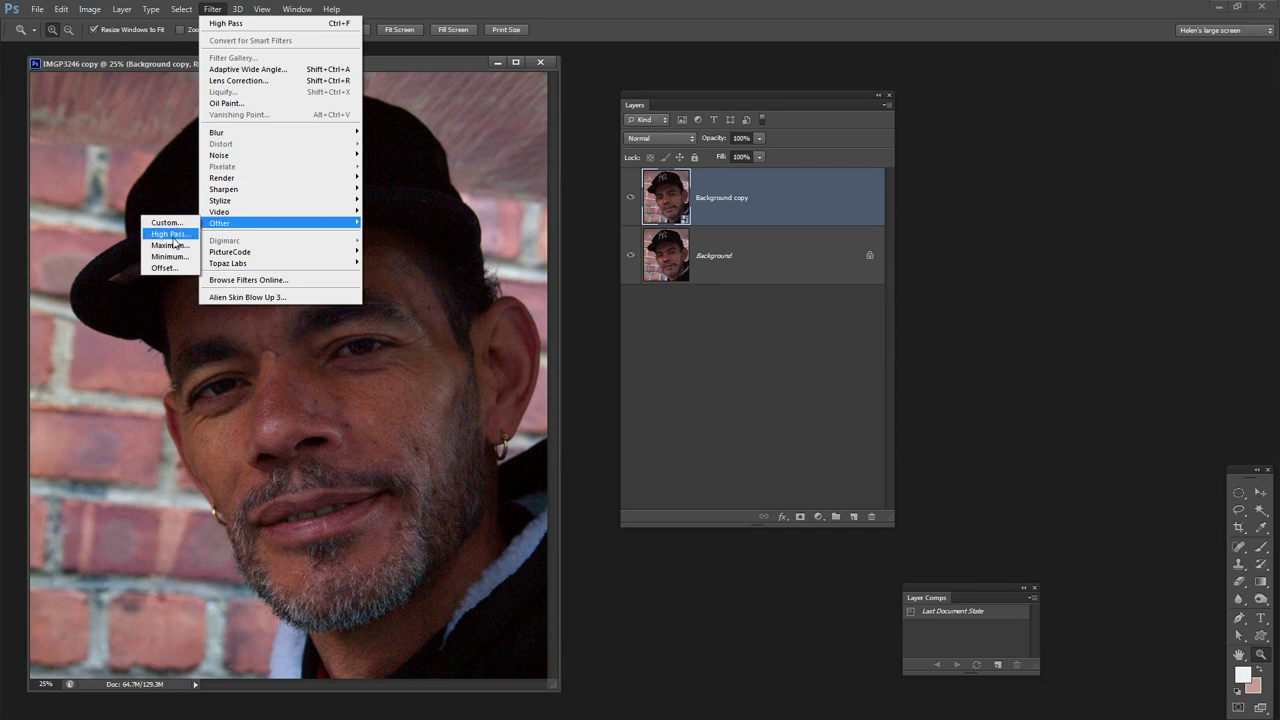
Apply a High Pass smart filter with a 15.0-pixel radius to Background copy.
click(170, 234)
drag(650, 343, 586, 314)
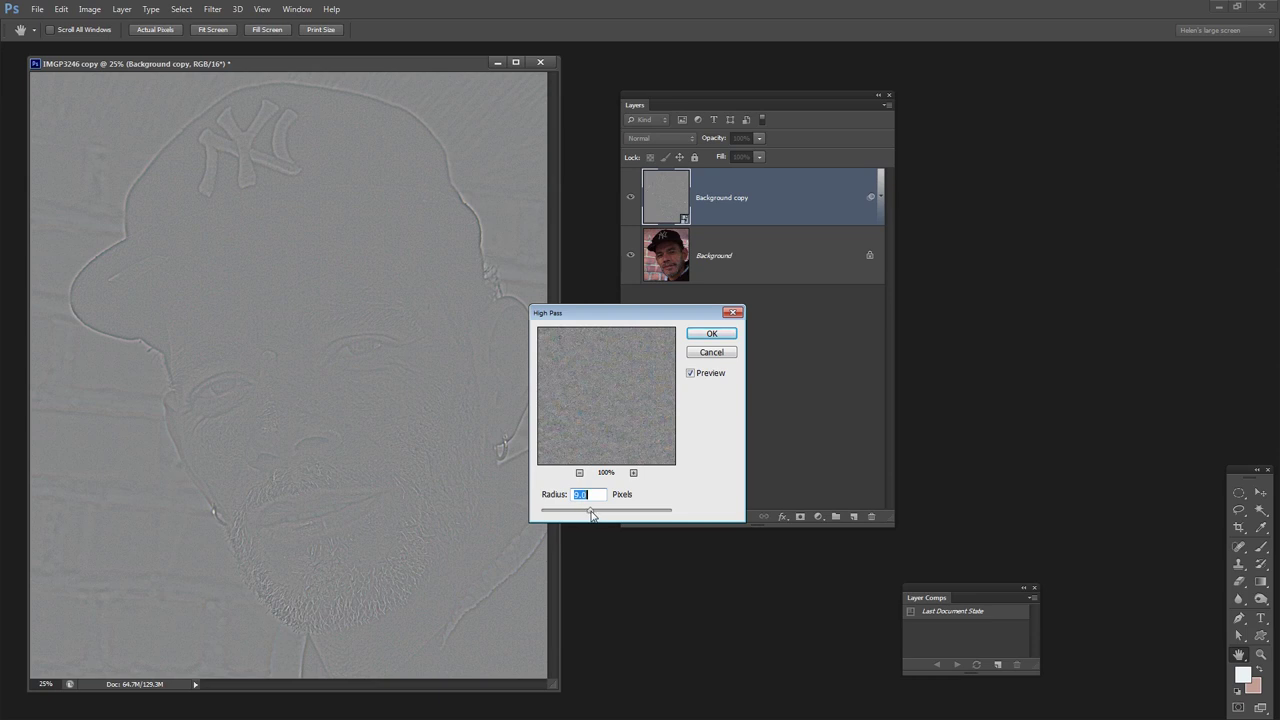
drag(590, 511, 592, 513)
click(711, 333)
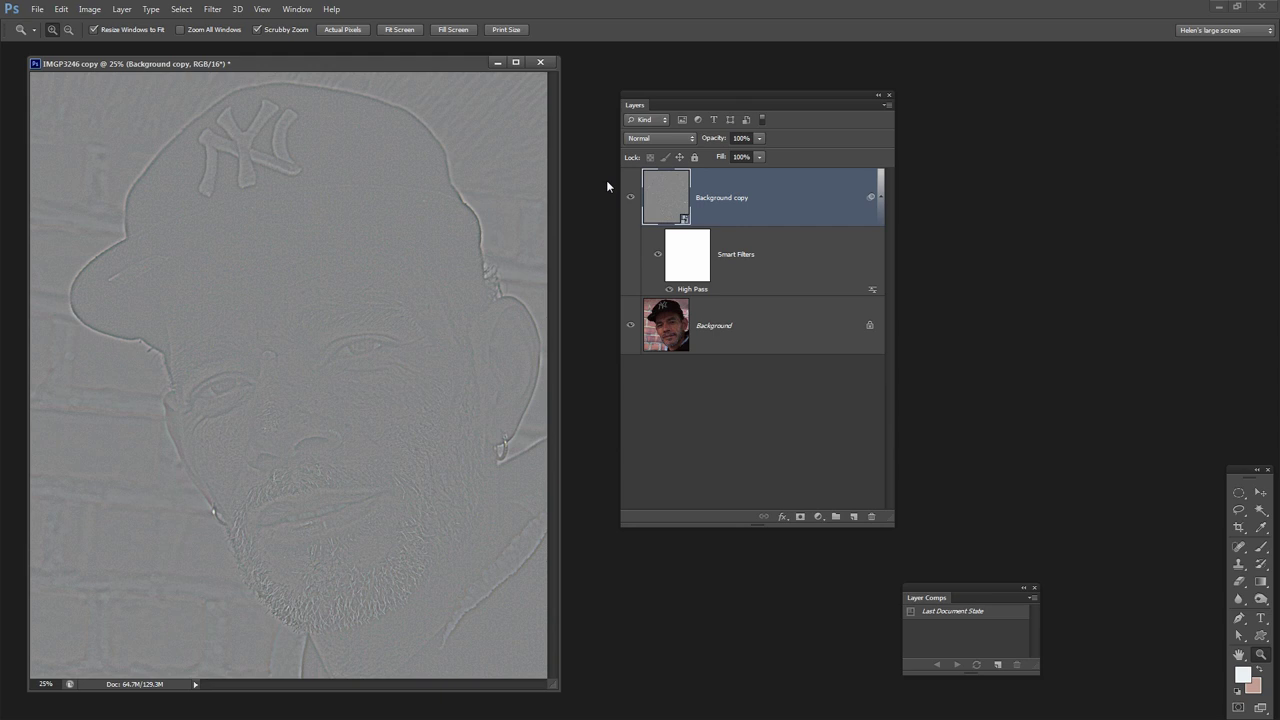
Blend Background copy in Overlay mode and toggle its visibility to compare the sharpening.
click(661, 141)
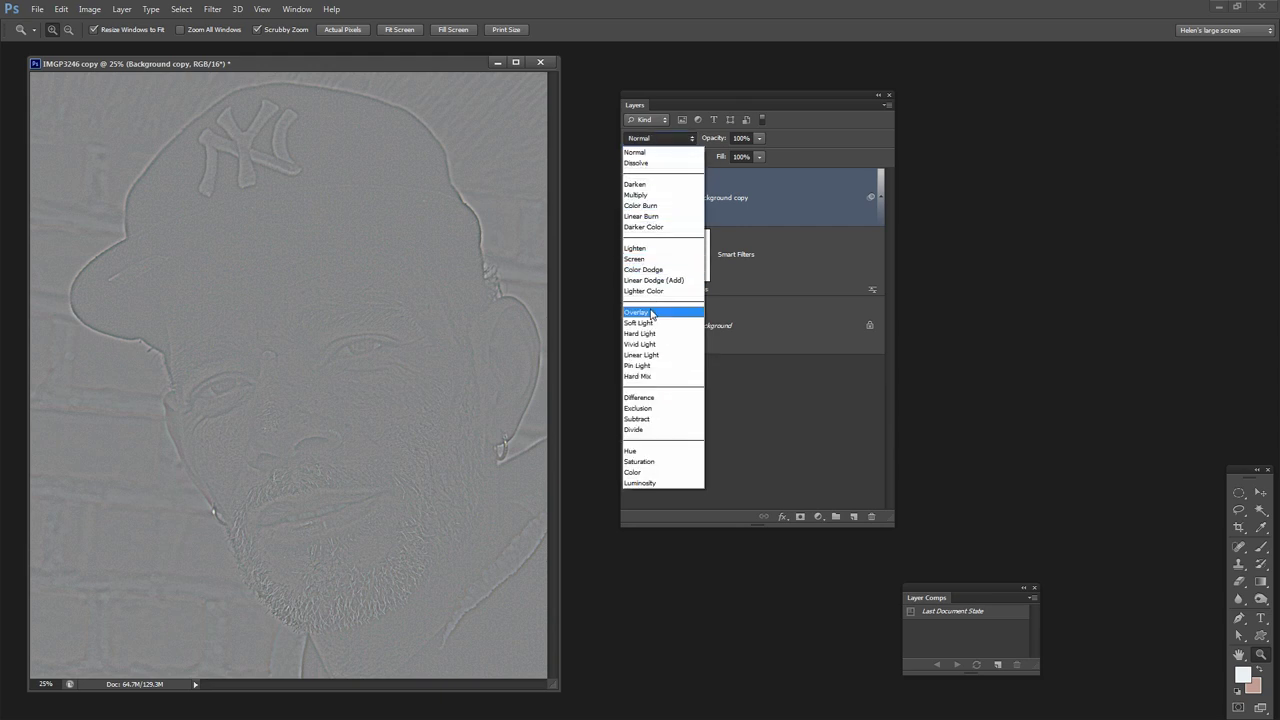
click(651, 314)
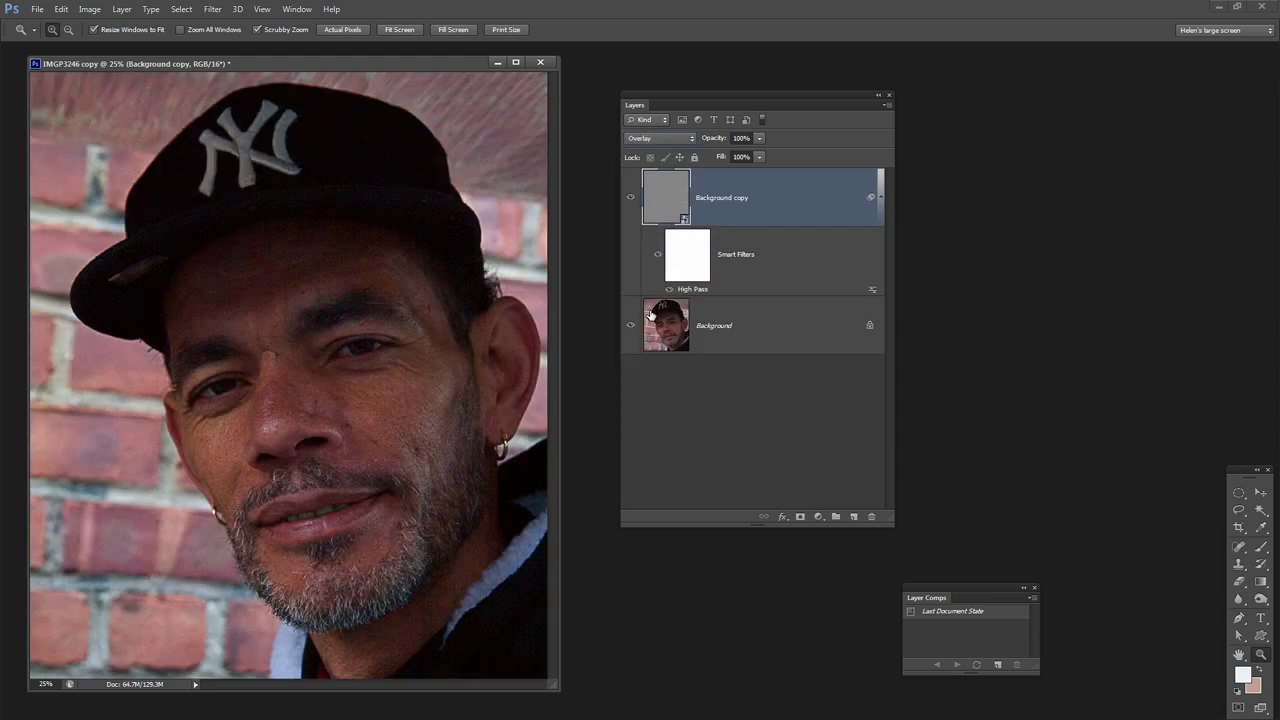
click(630, 199)
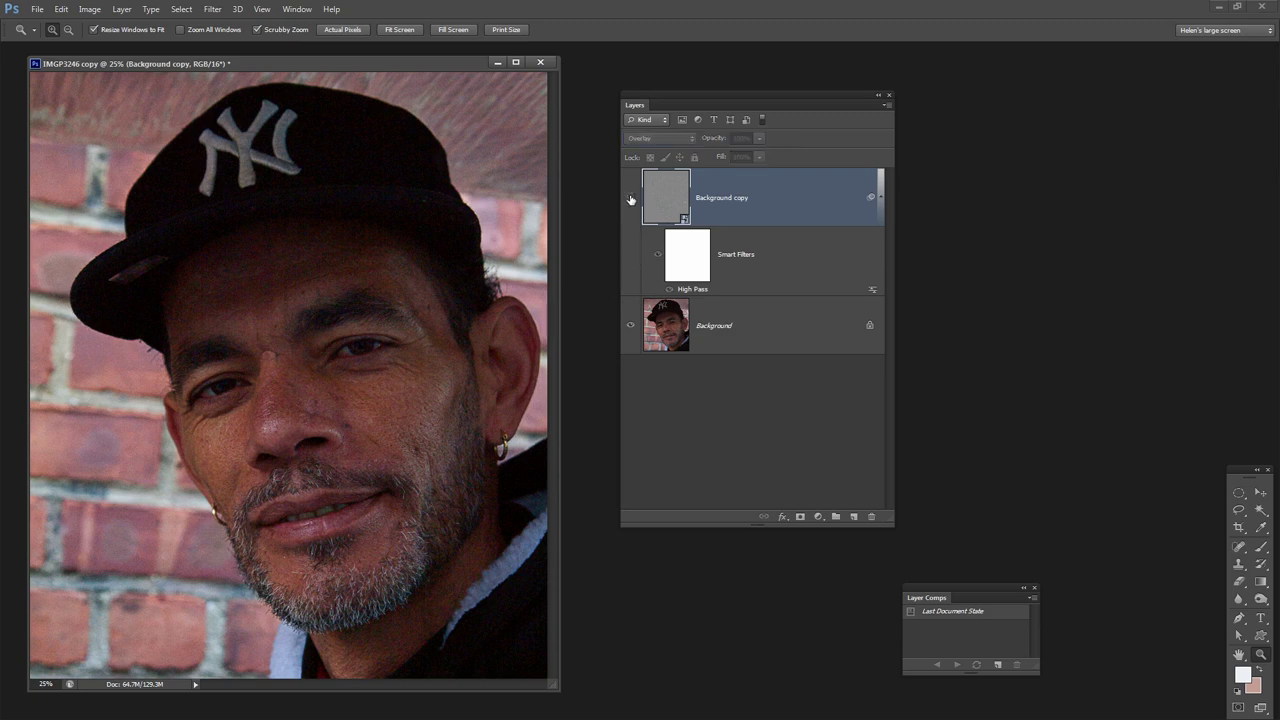
click(630, 198)
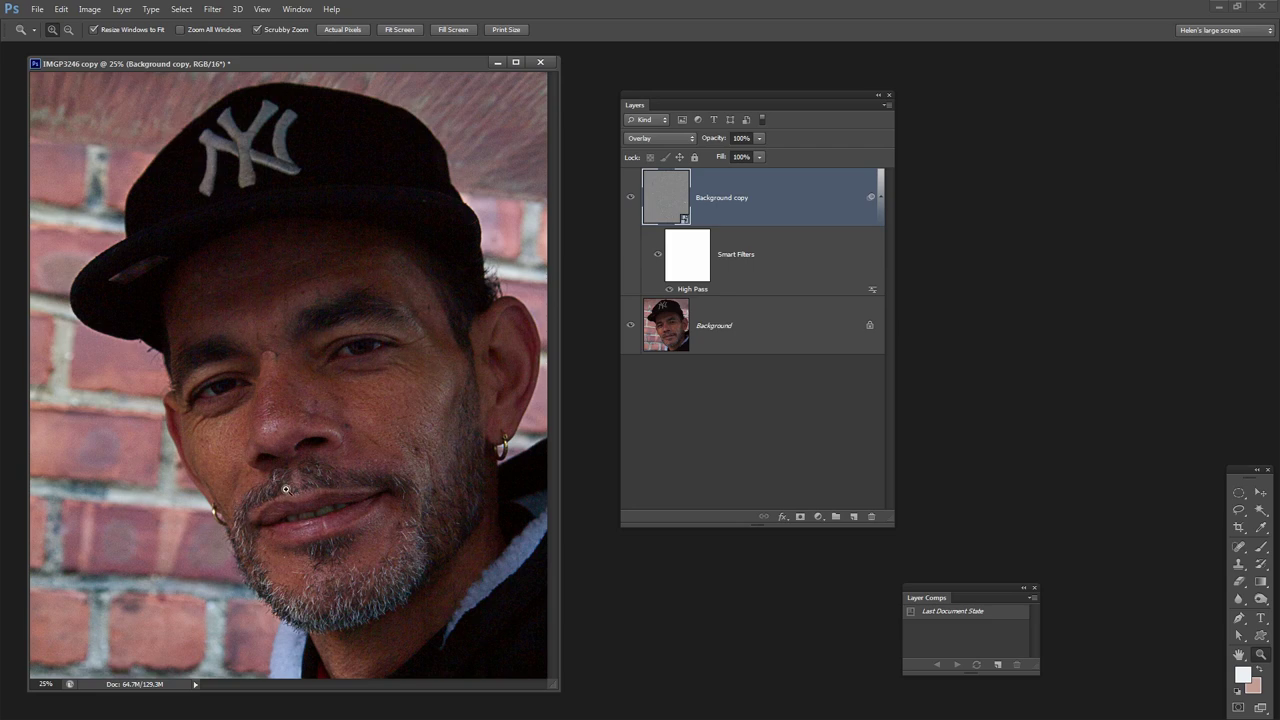
click(700, 380)
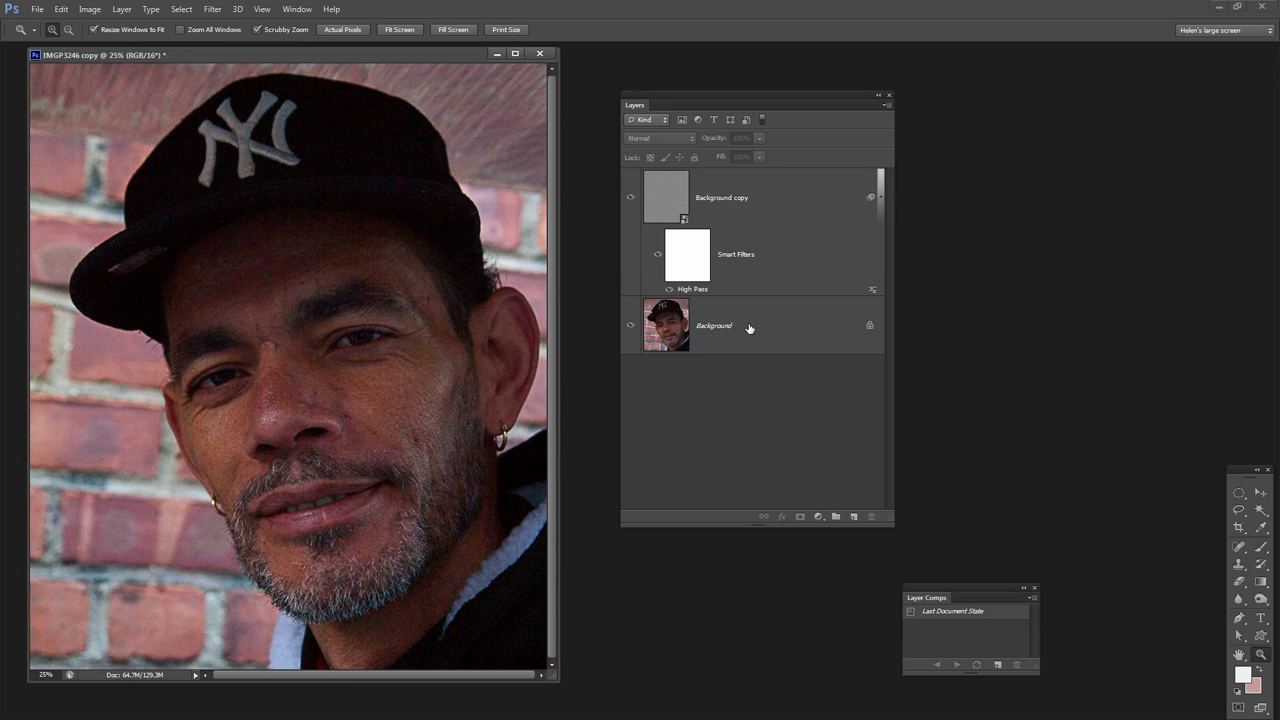
click(749, 330)
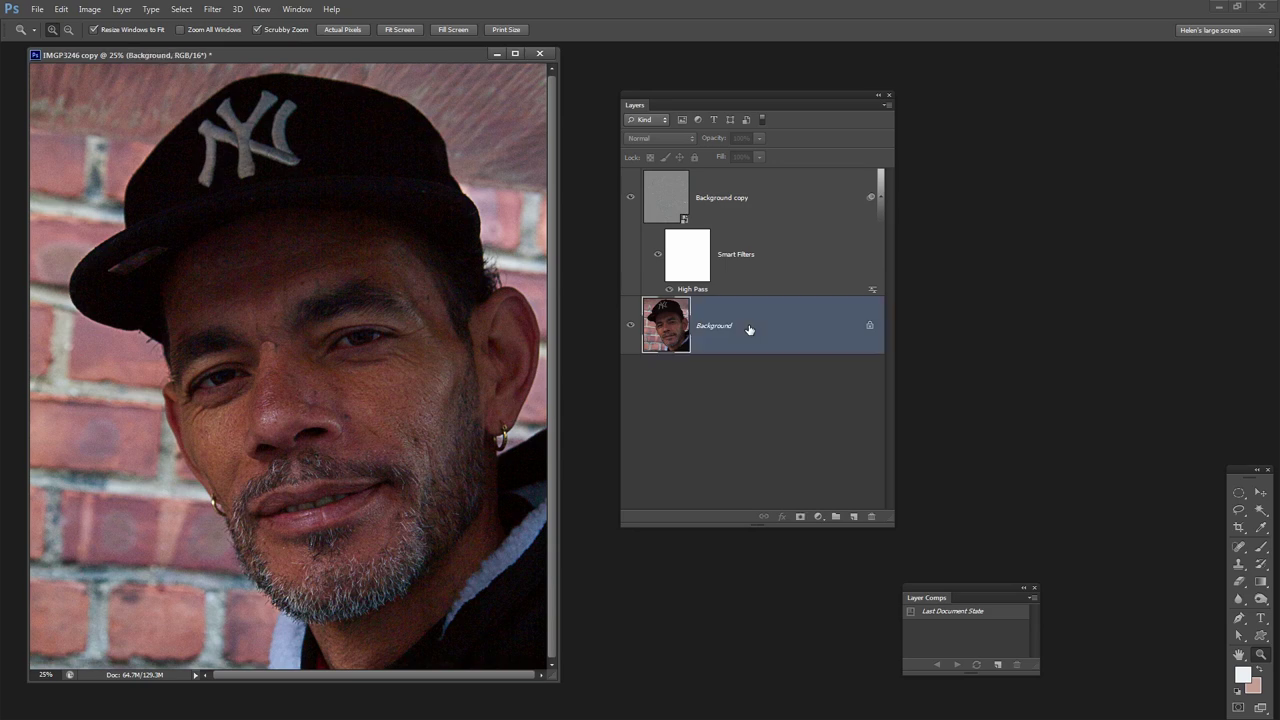
Duplicate Background as Background copy 2, move it to the top, and blend it as Hard Light.
right_click(749, 330)
click(790, 357)
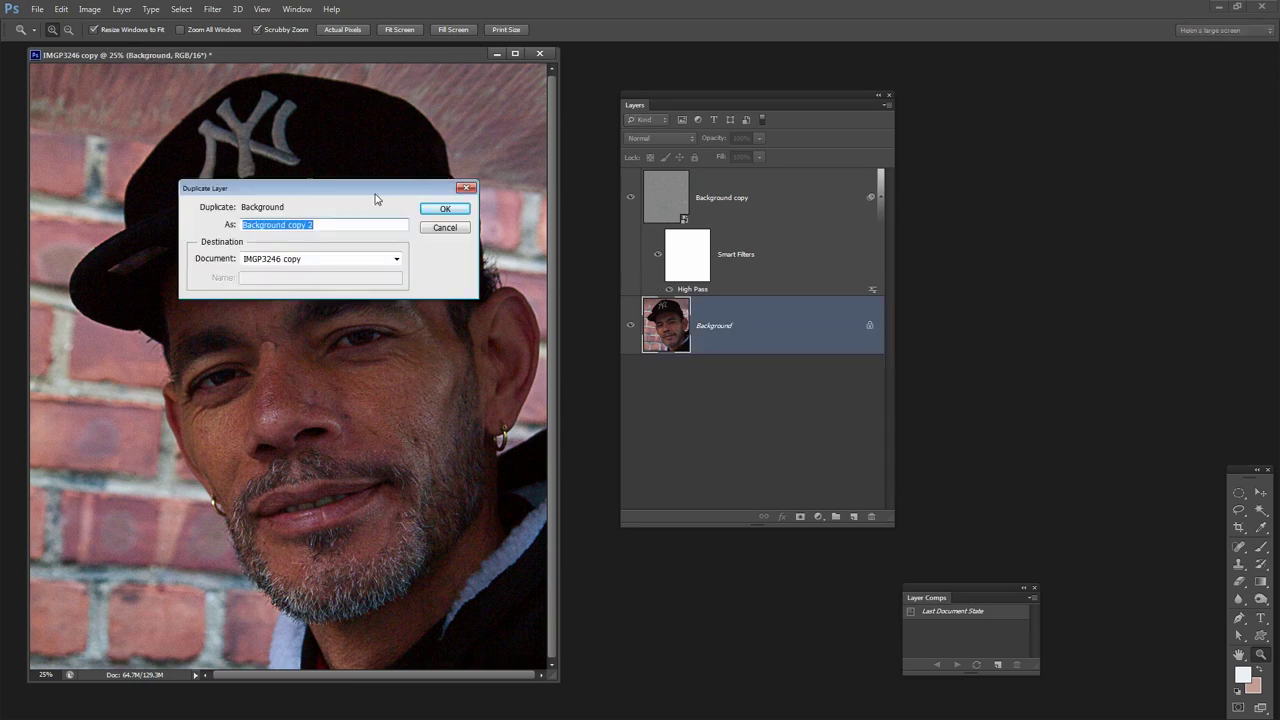
click(445, 209)
drag(747, 325, 737, 205)
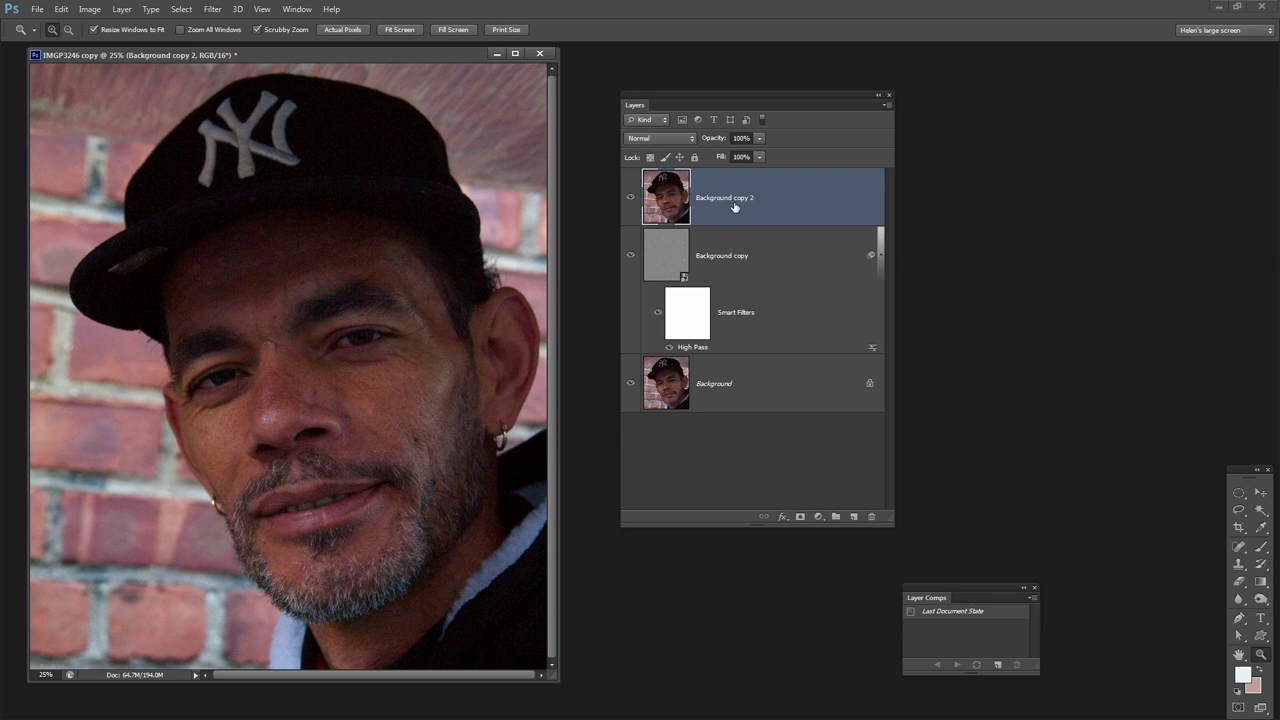
click(679, 141)
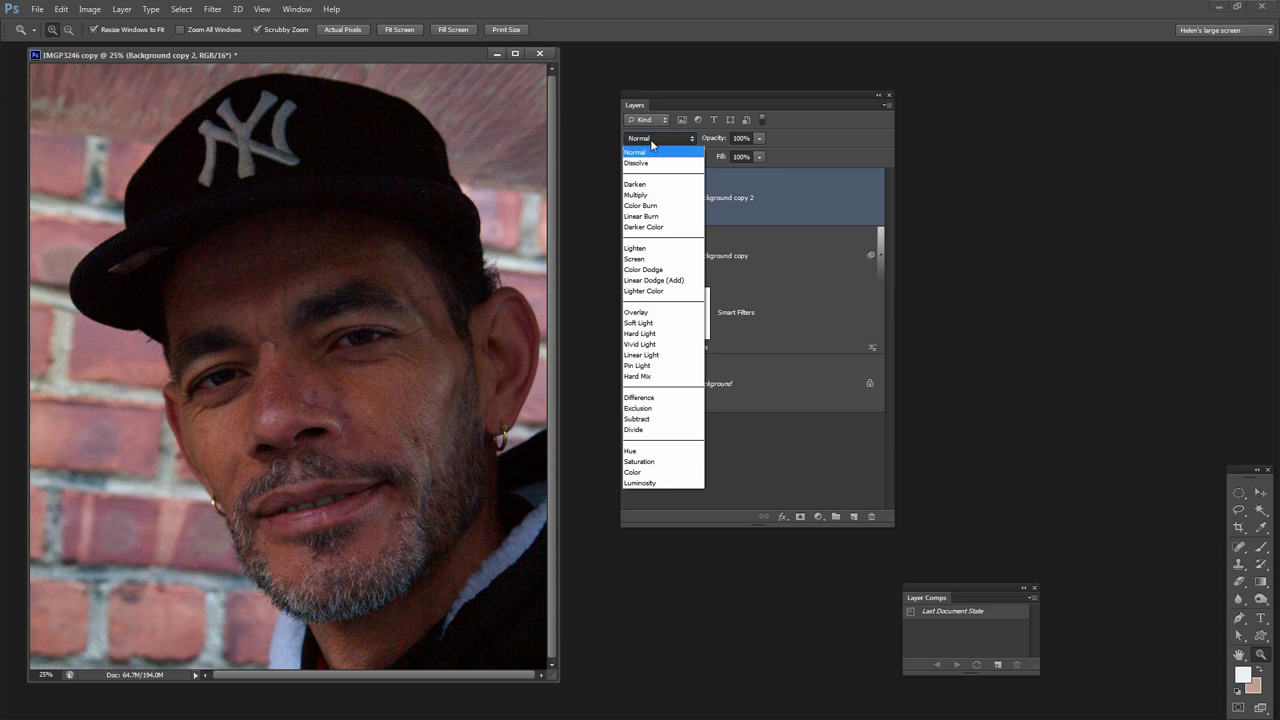
click(686, 334)
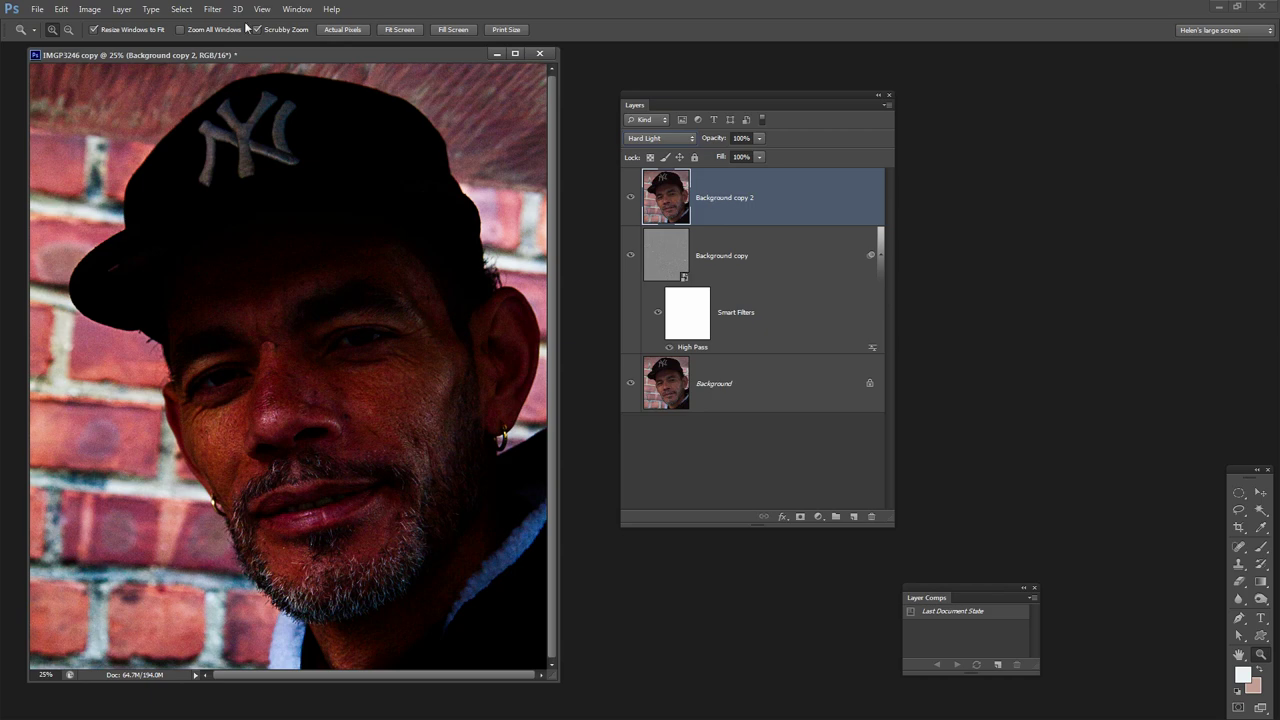
Add a Black & White 1 adjustment layer above Background copy 2 and begin renaming it.
click(121, 10)
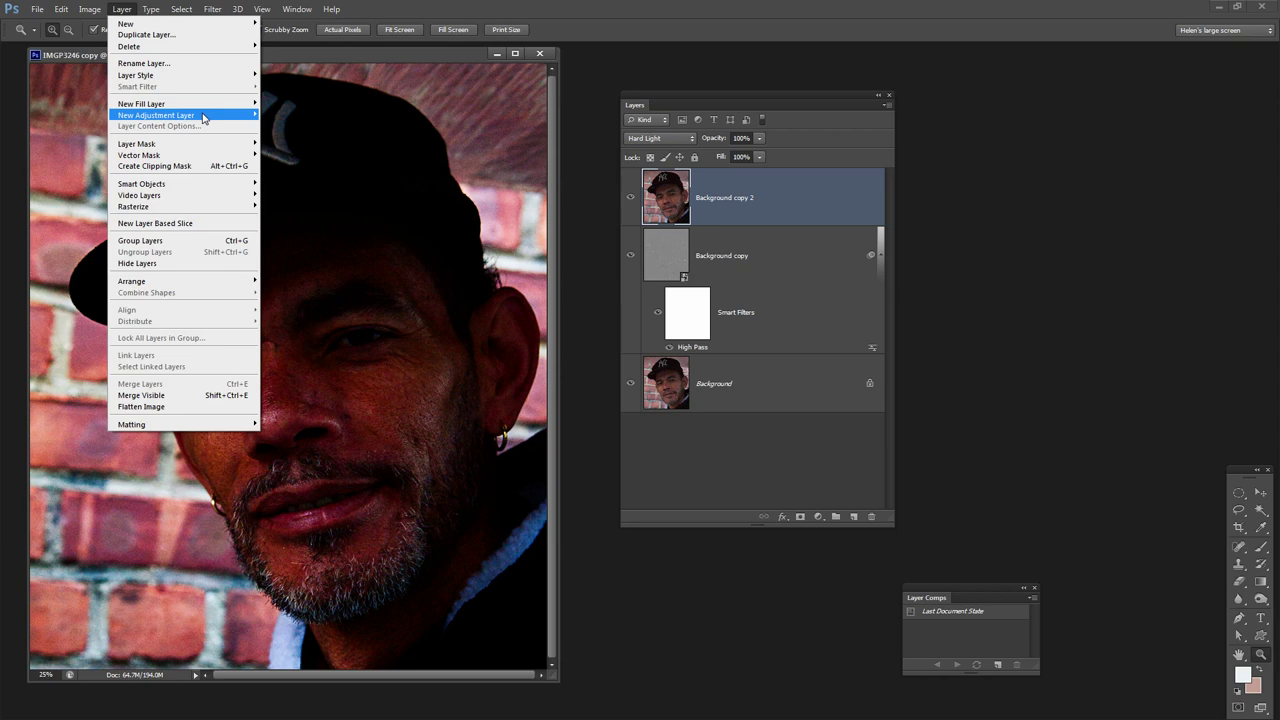
mouse_move(200, 115)
click(76, 201)
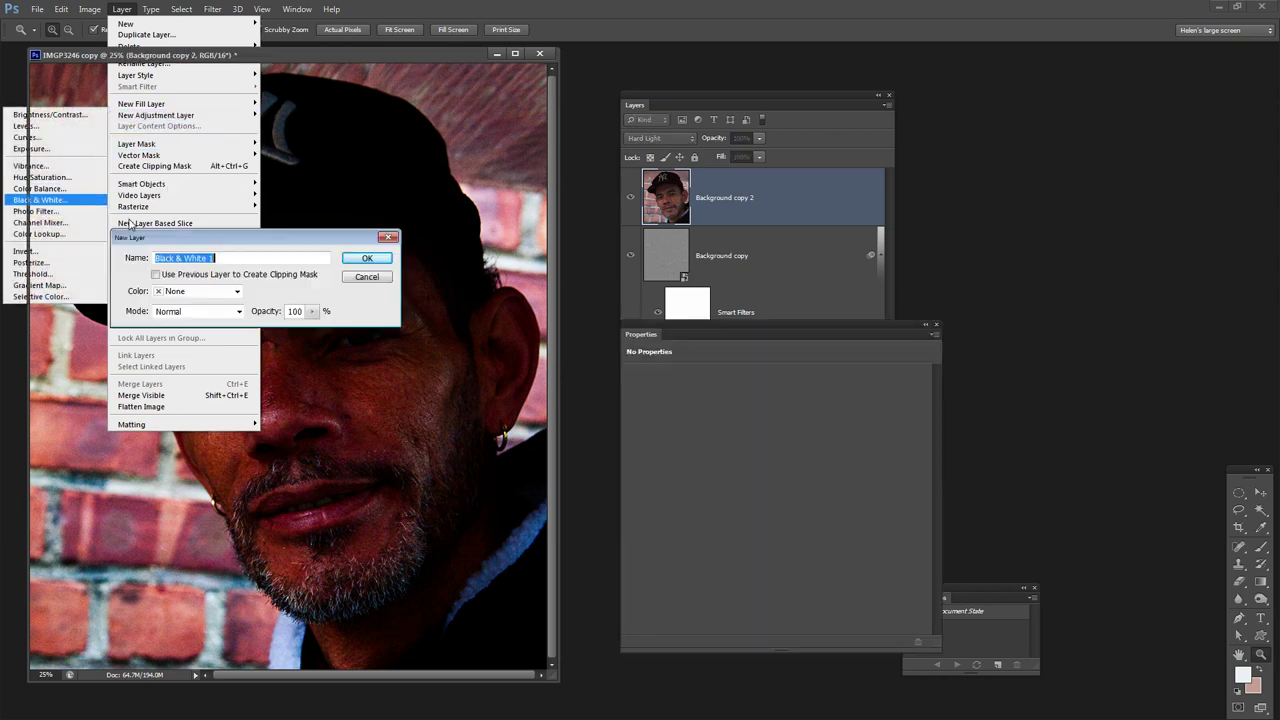
click(366, 252)
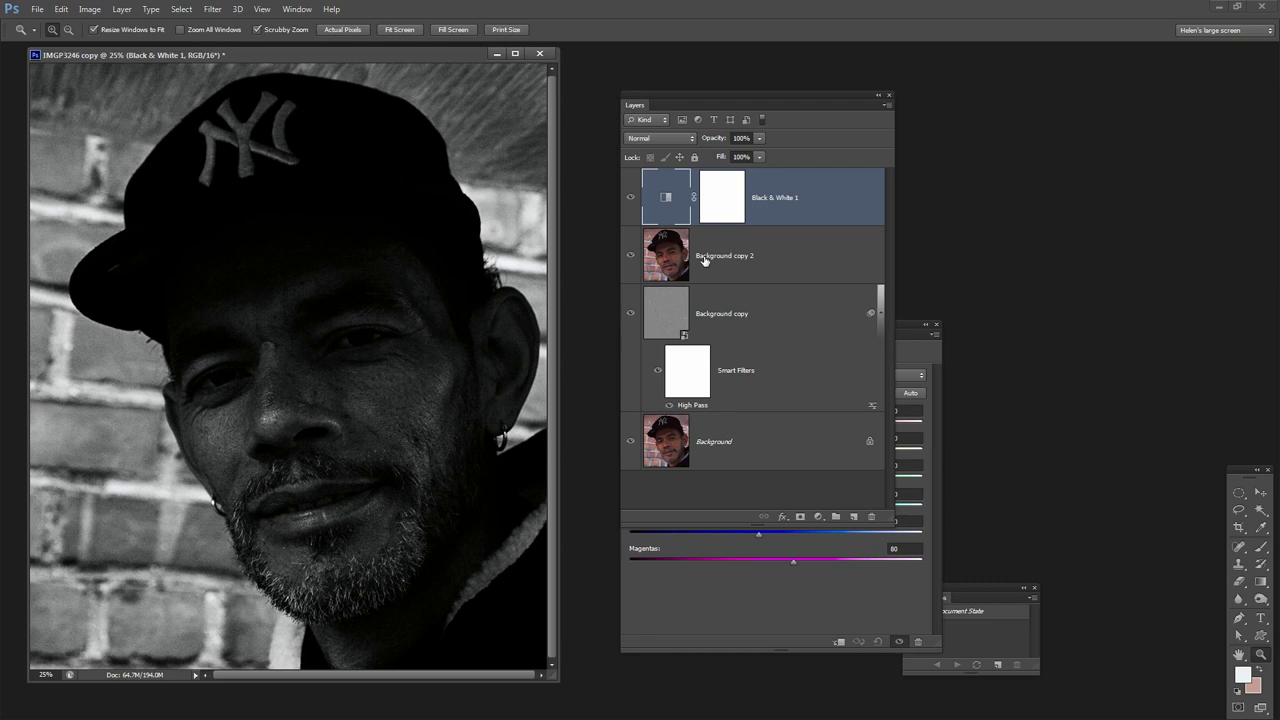
double_click(769, 197)
Clip Black & White 1 to Background copy 2 and show its Properties settings.
click(121, 10)
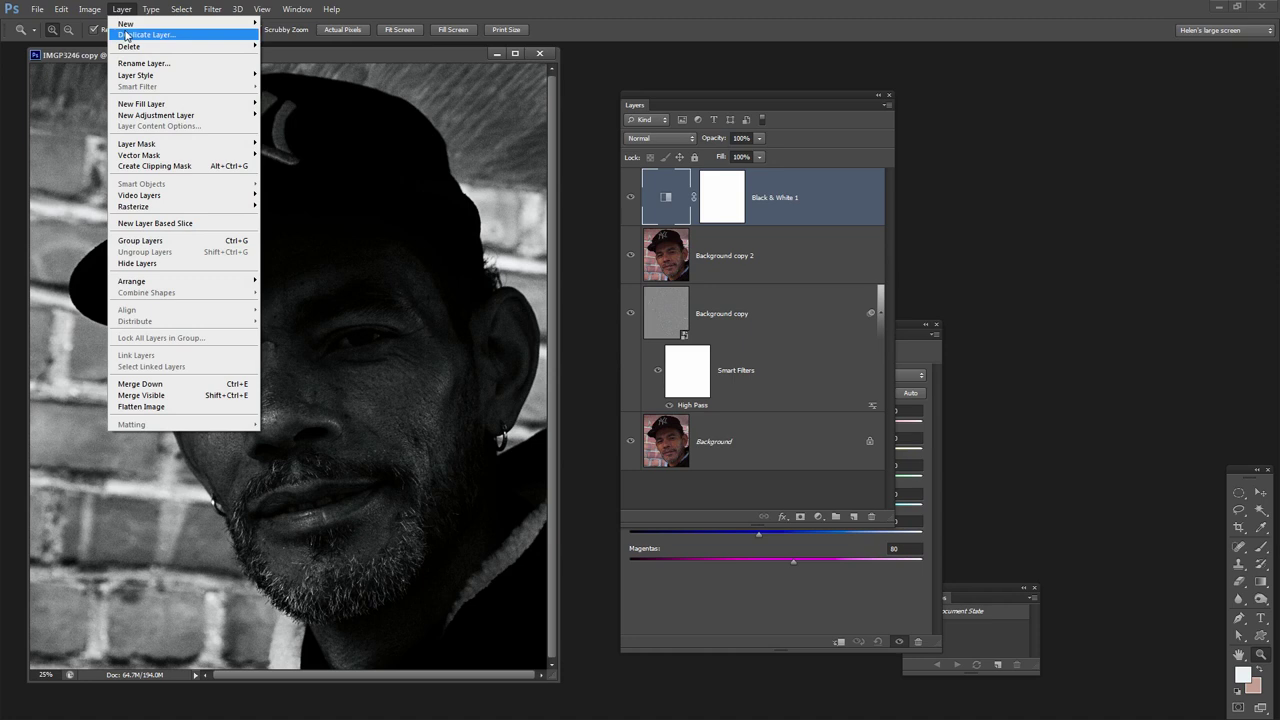
click(172, 166)
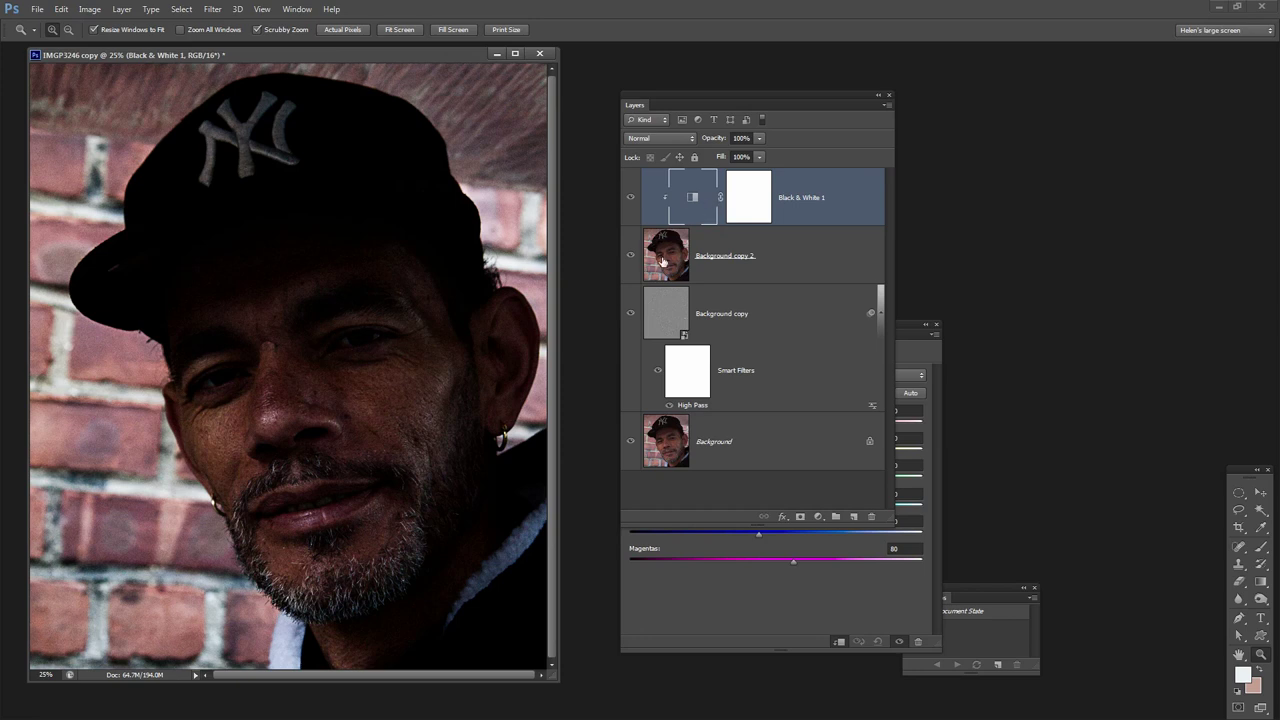
click(908, 354)
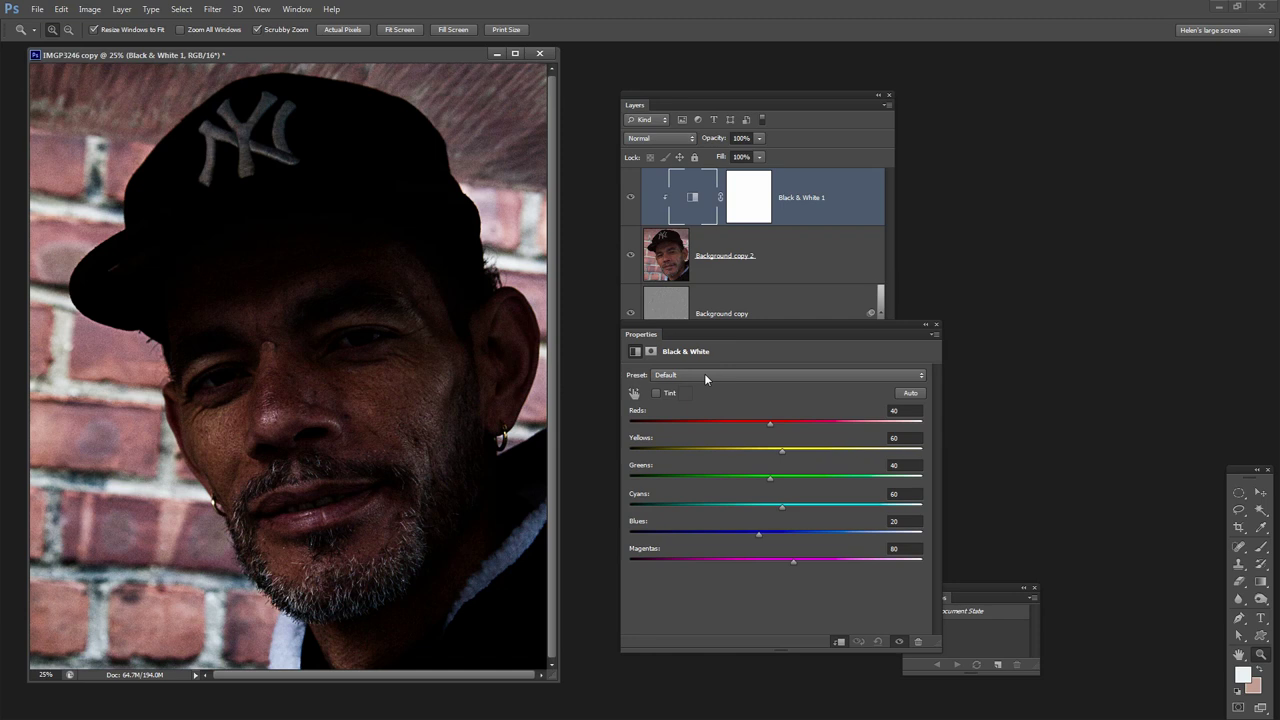
Choose the Red Filter preset, raise Reds to 164, and close the Properties panel.
drag(770, 423, 816, 423)
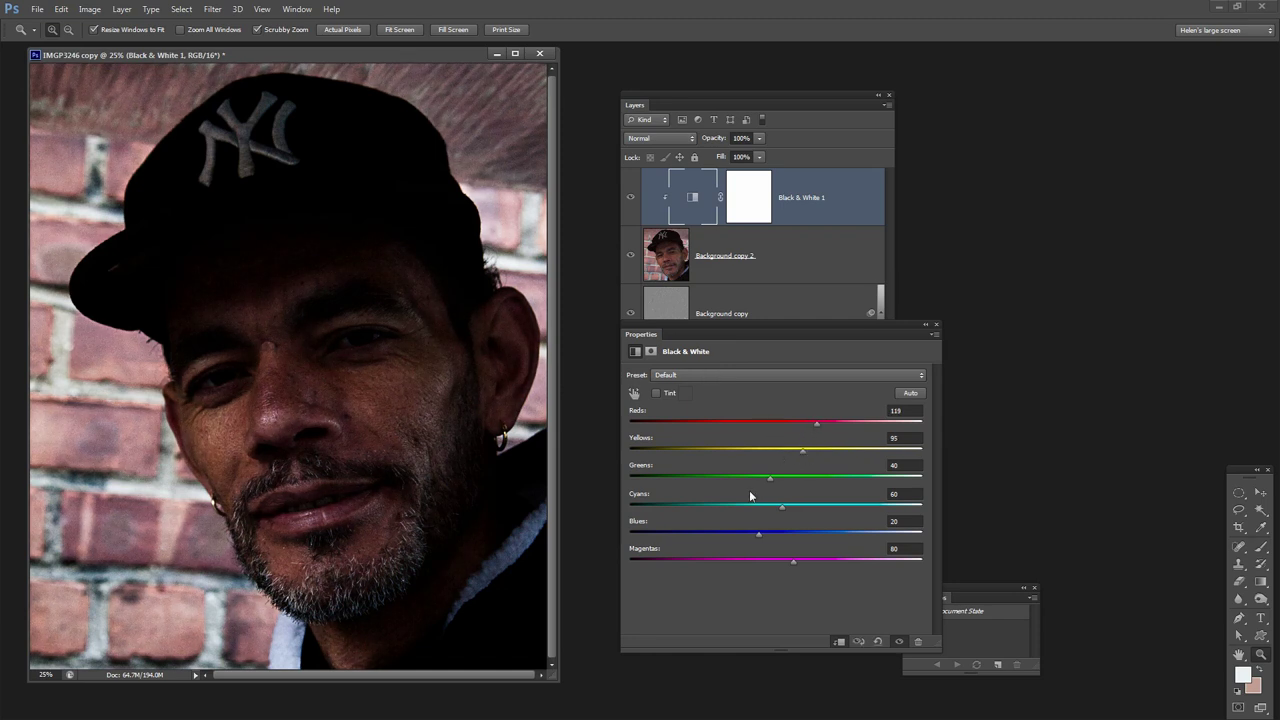
click(721, 375)
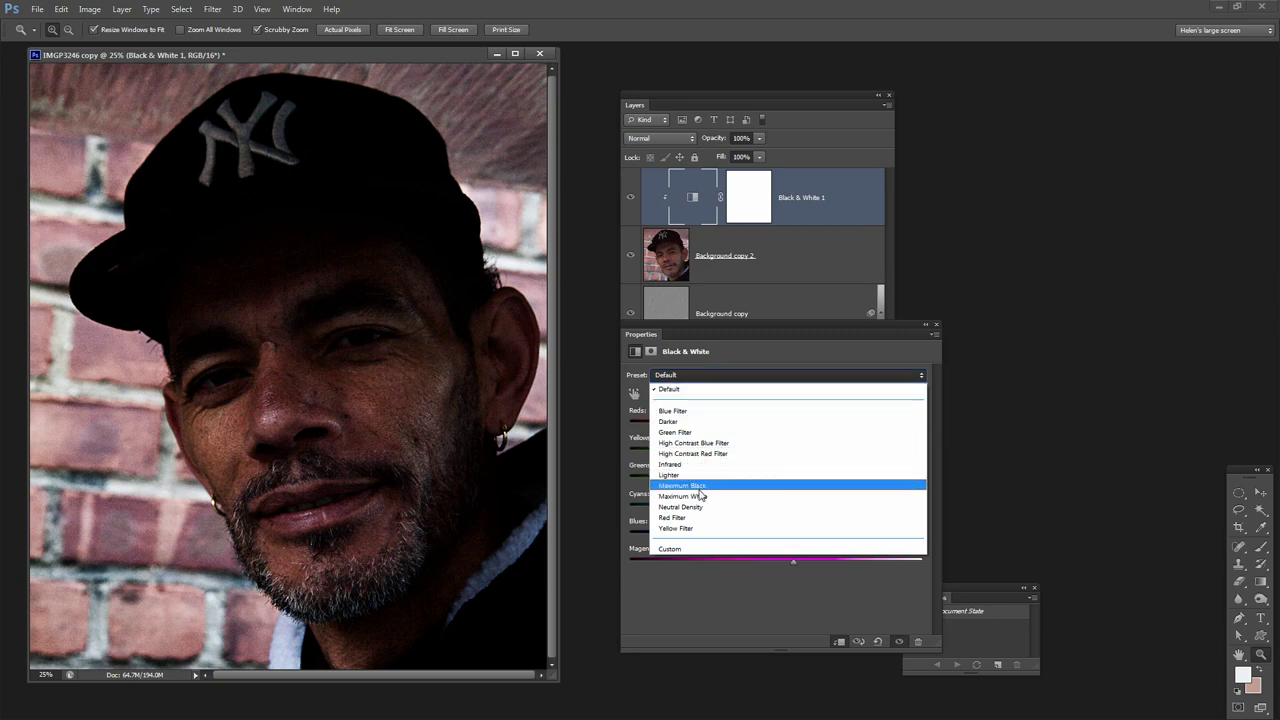
click(703, 518)
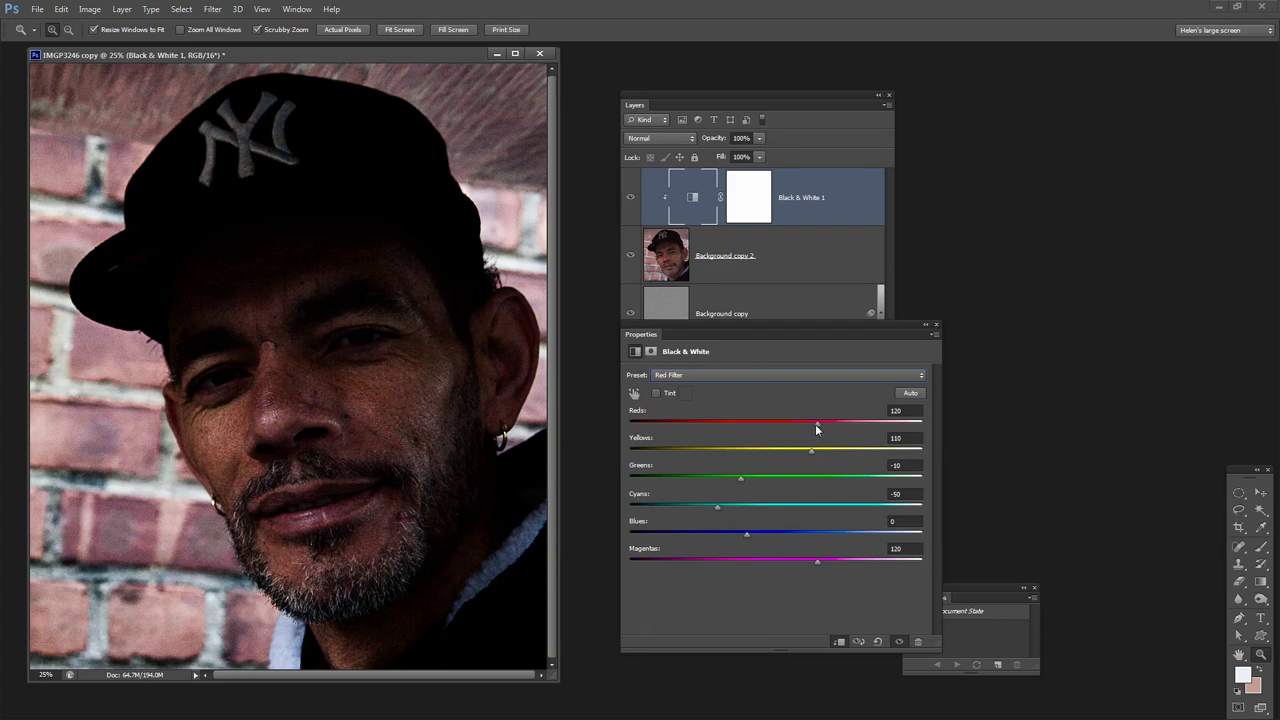
drag(815, 428, 841, 420)
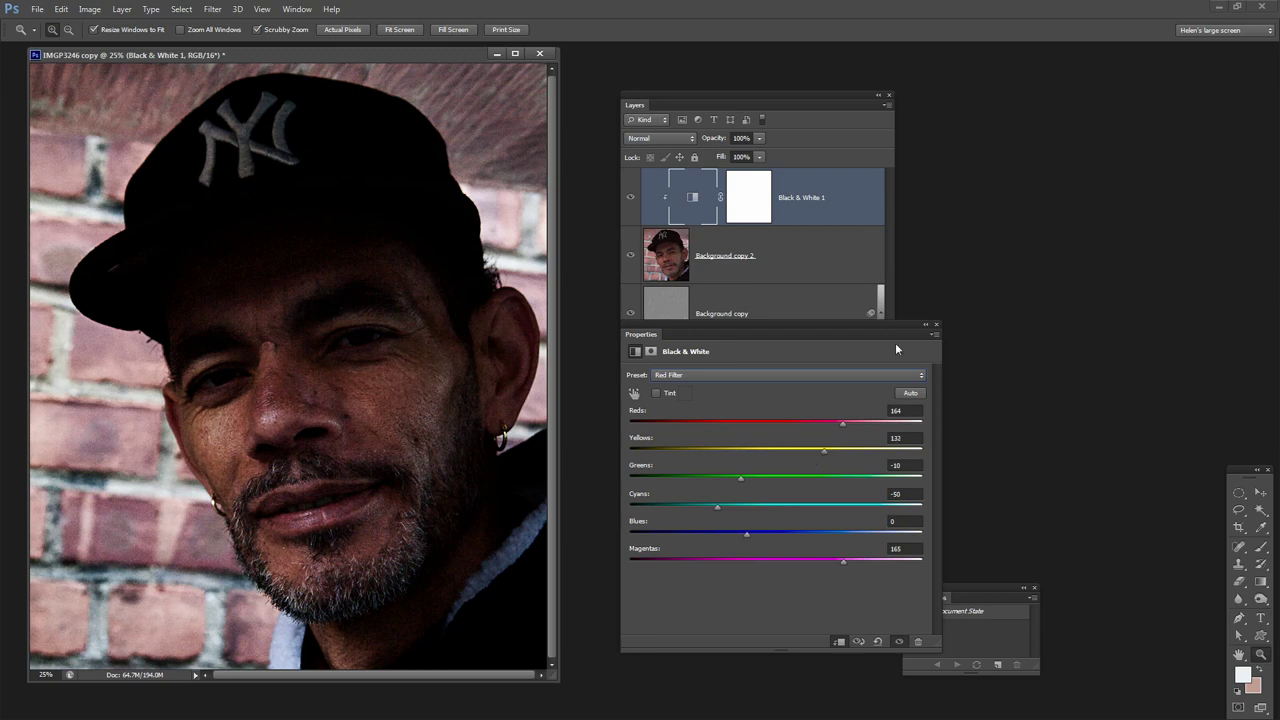
click(936, 325)
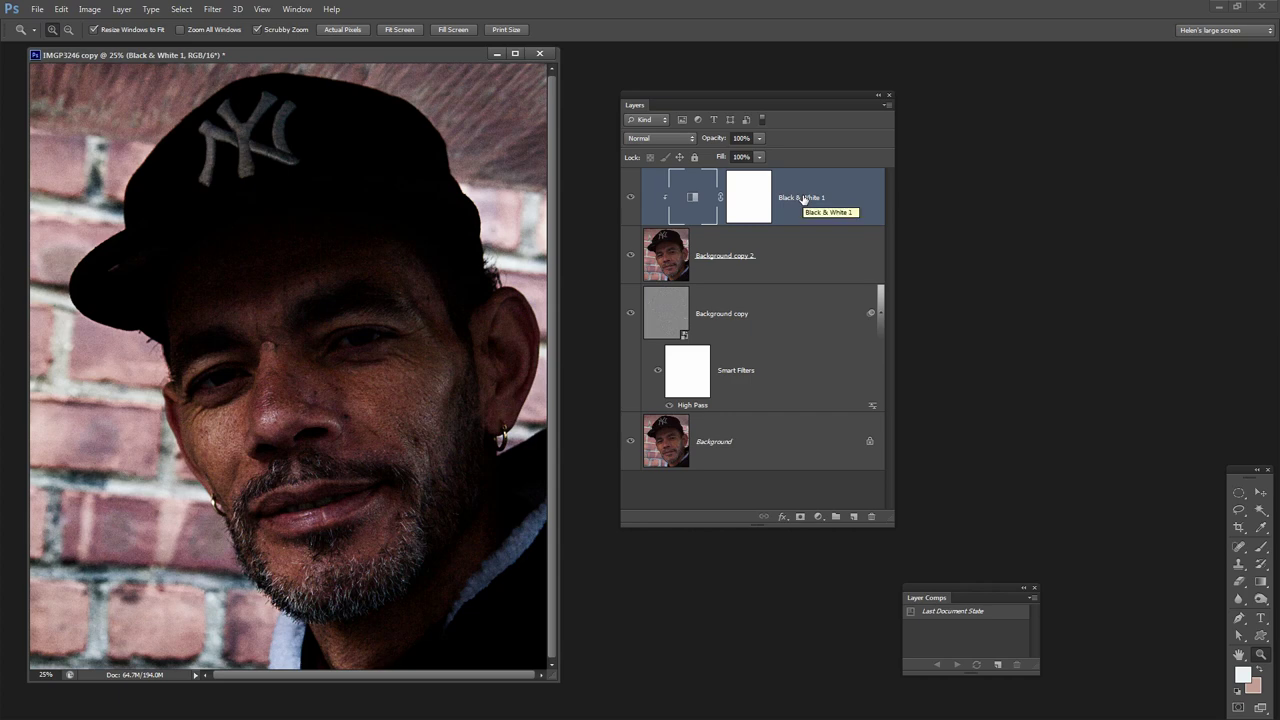
Add a new Curves 1 adjustment layer on top of the stack.
click(122, 10)
mouse_move(160, 118)
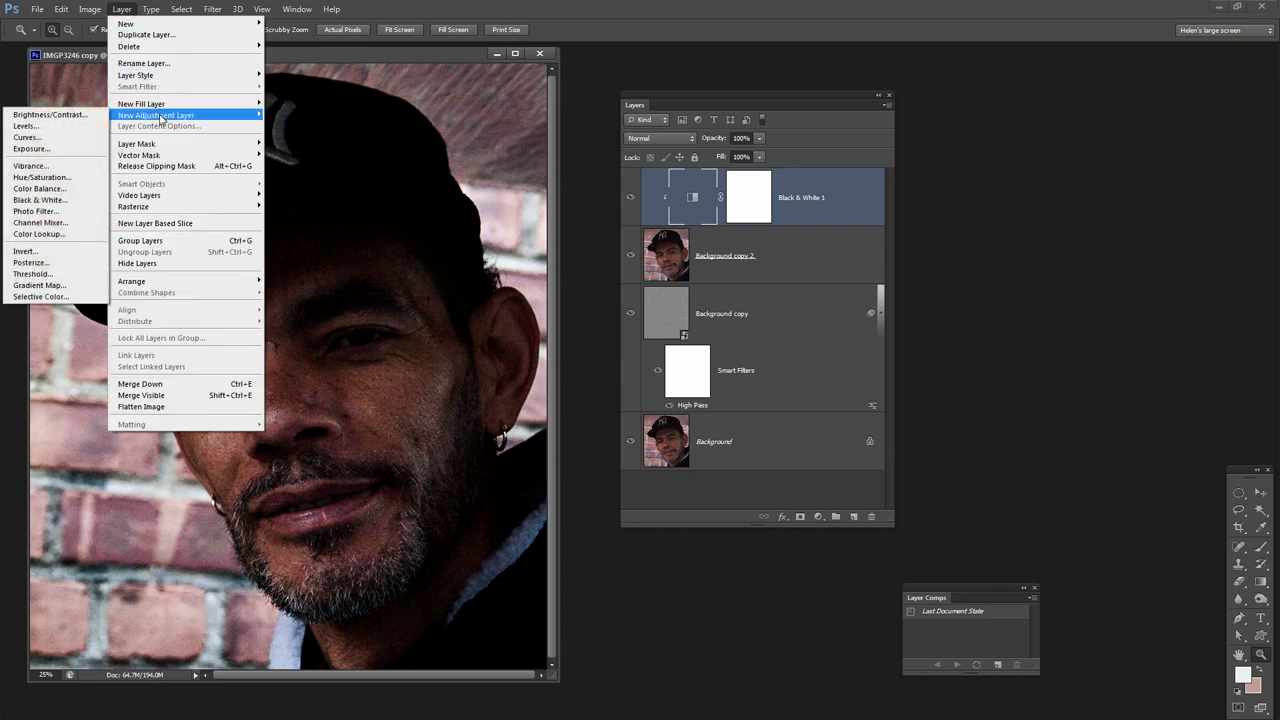
click(45, 143)
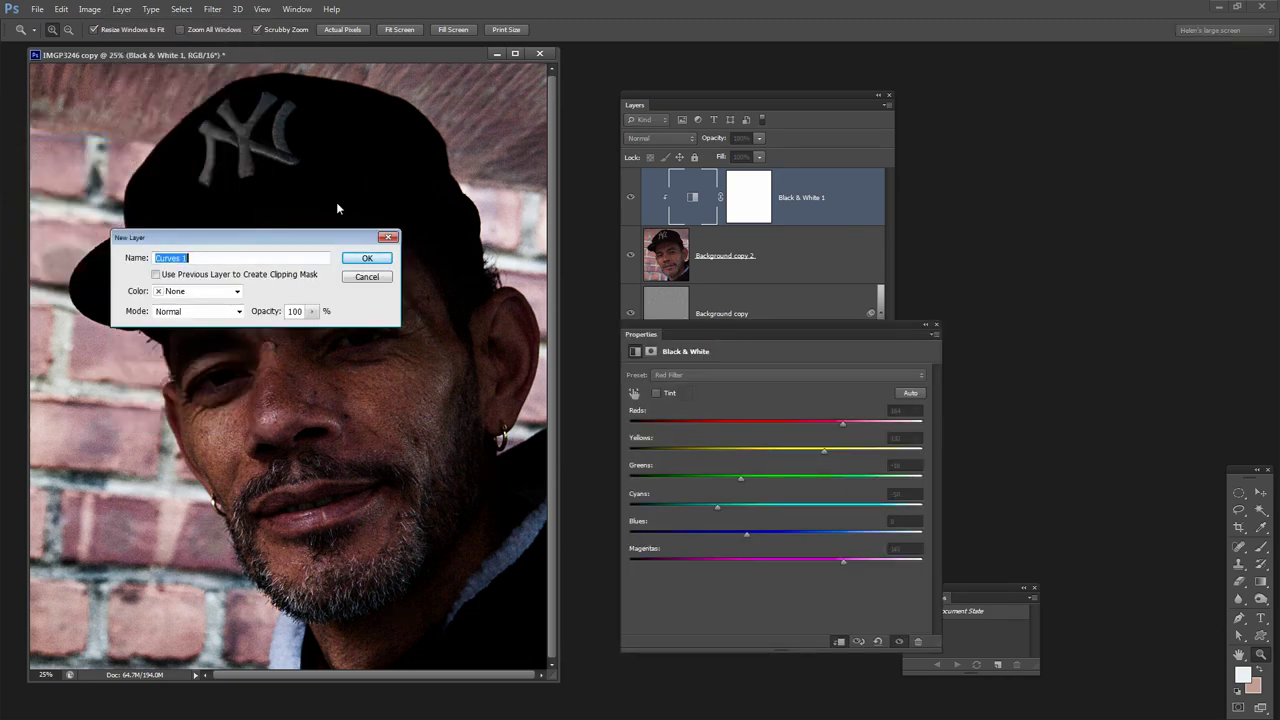
click(367, 260)
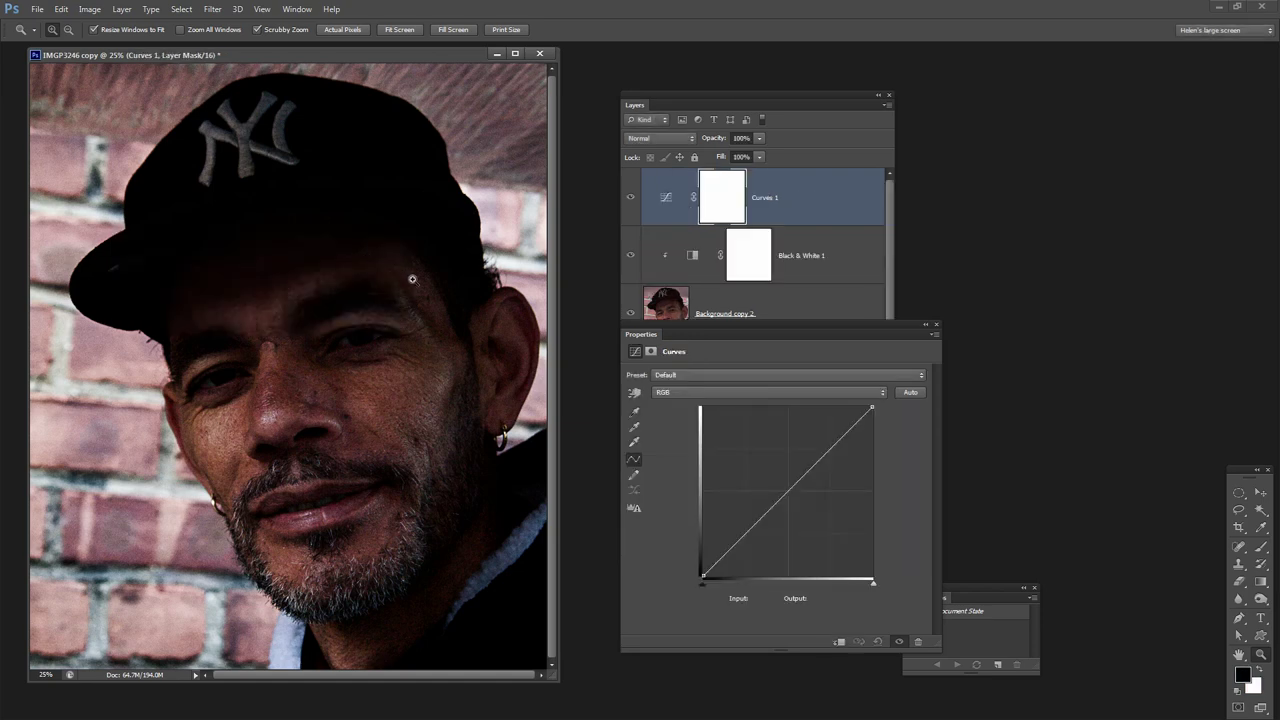
Raise the Curves 1 curve to output 119 at input 76 to brighten the midtones.
drag(714, 324, 700, 173)
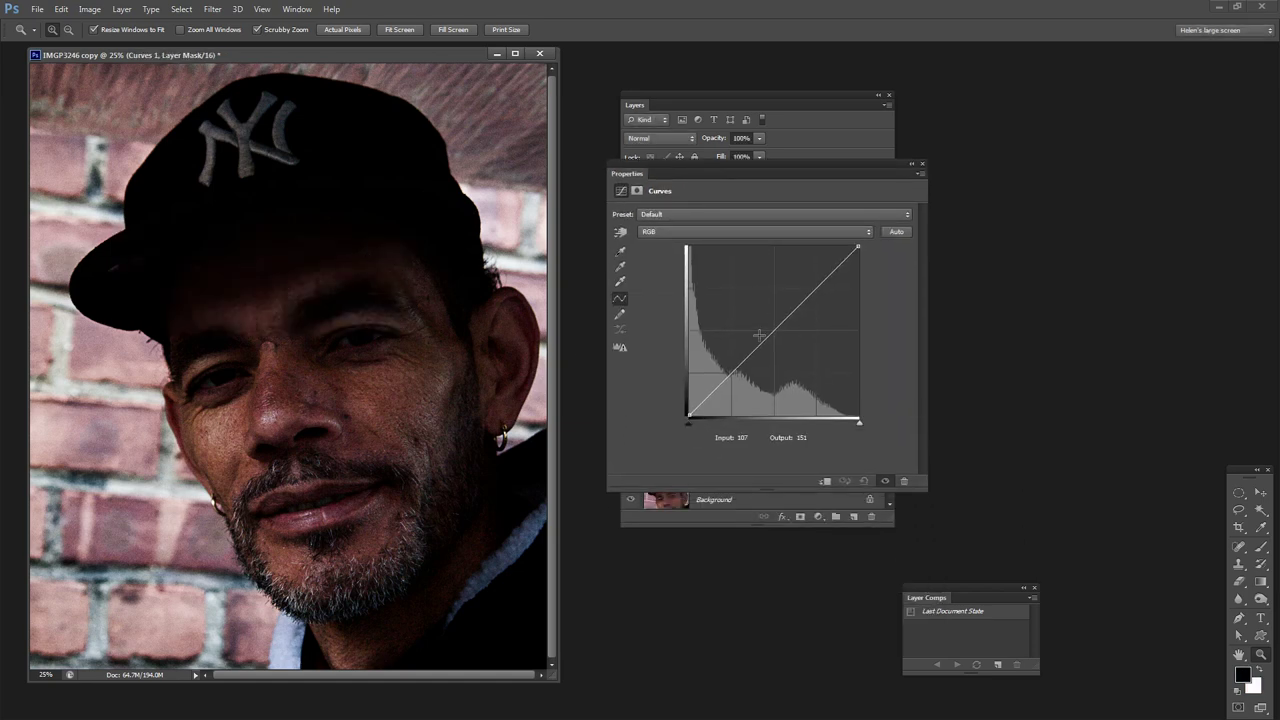
drag(761, 344, 756, 323)
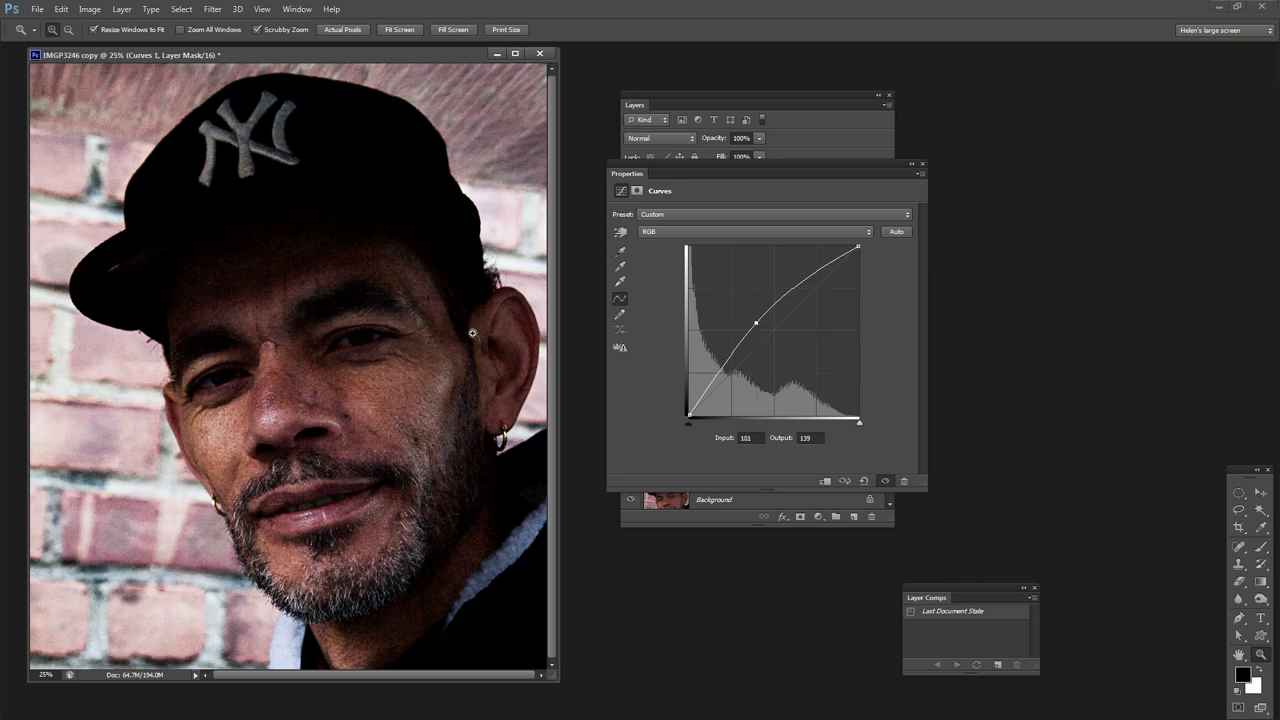
click(620, 231)
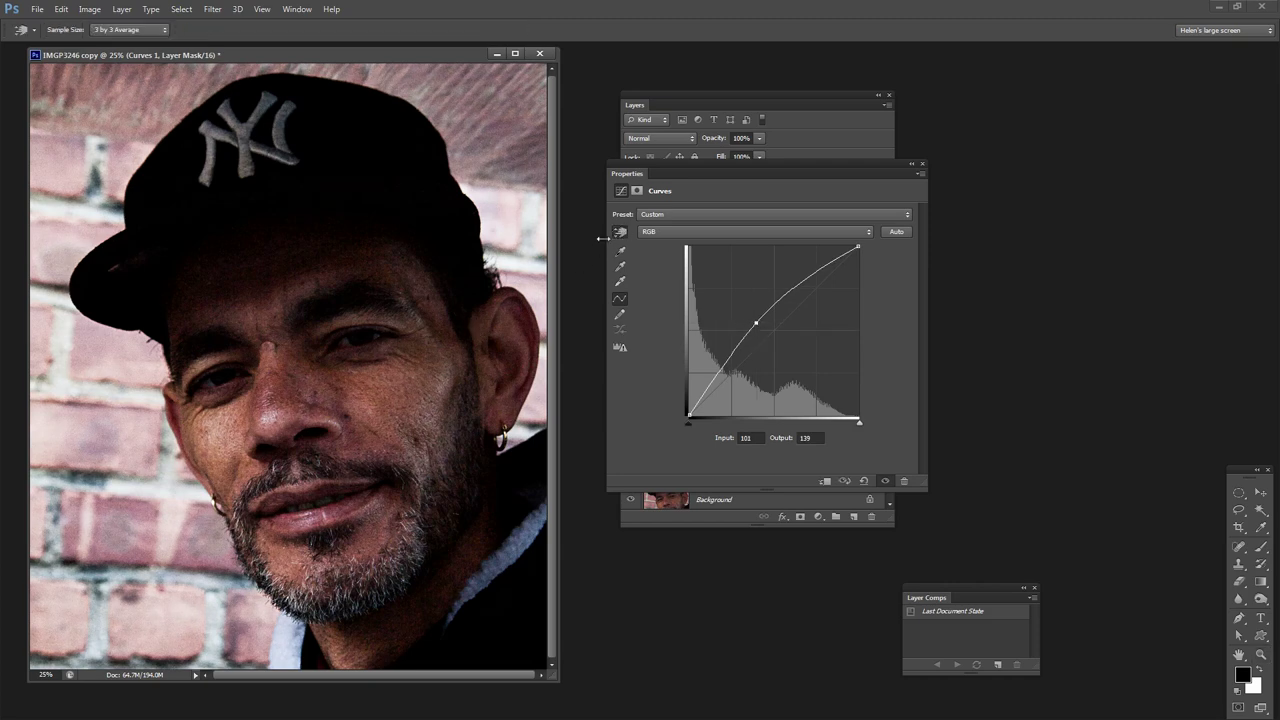
drag(385, 410, 417, 382)
drag(728, 356, 646, 434)
drag(756, 326, 739, 336)
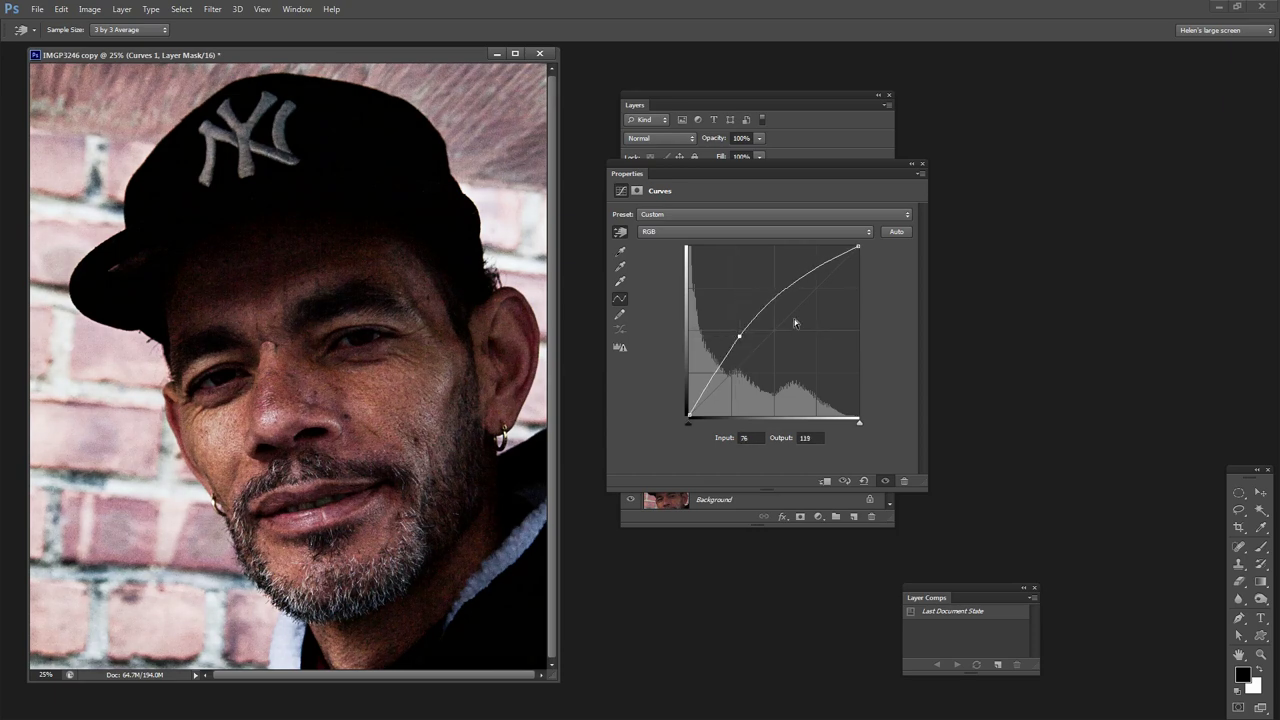
Close the Curves properties and hide, then reshow, the edit layers to compare before and after.
click(922, 164)
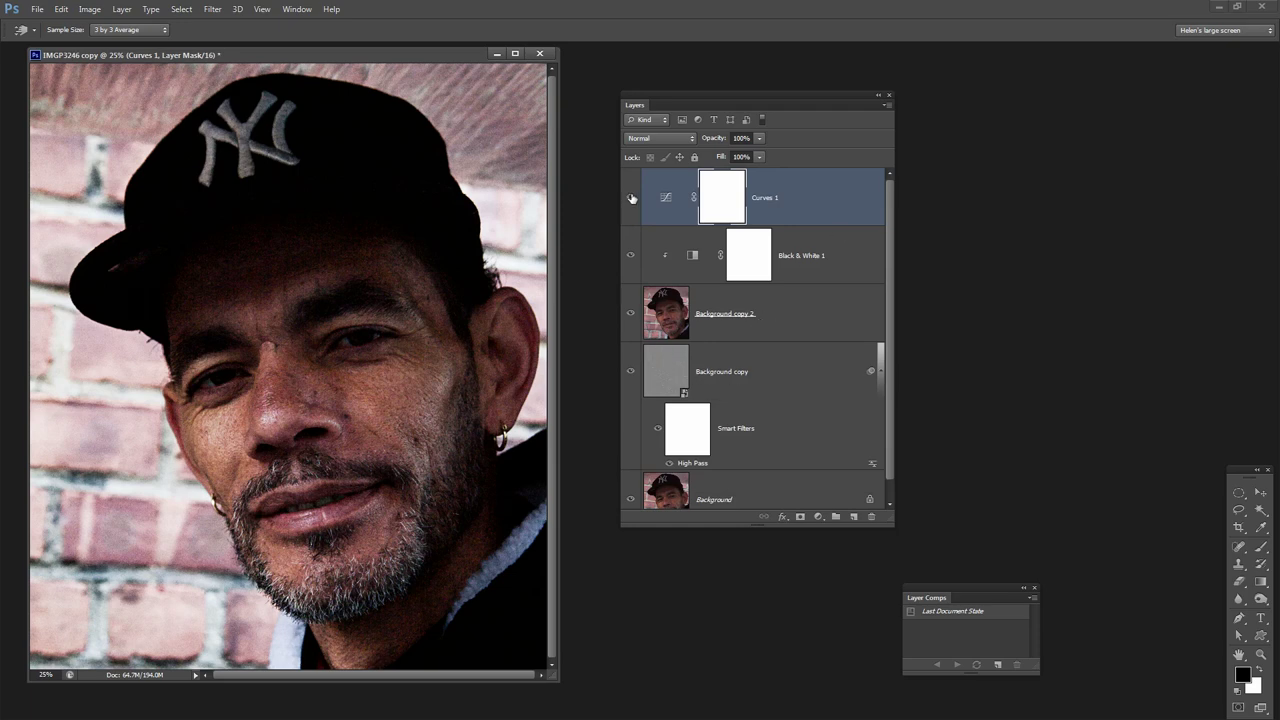
drag(631, 198, 634, 434)
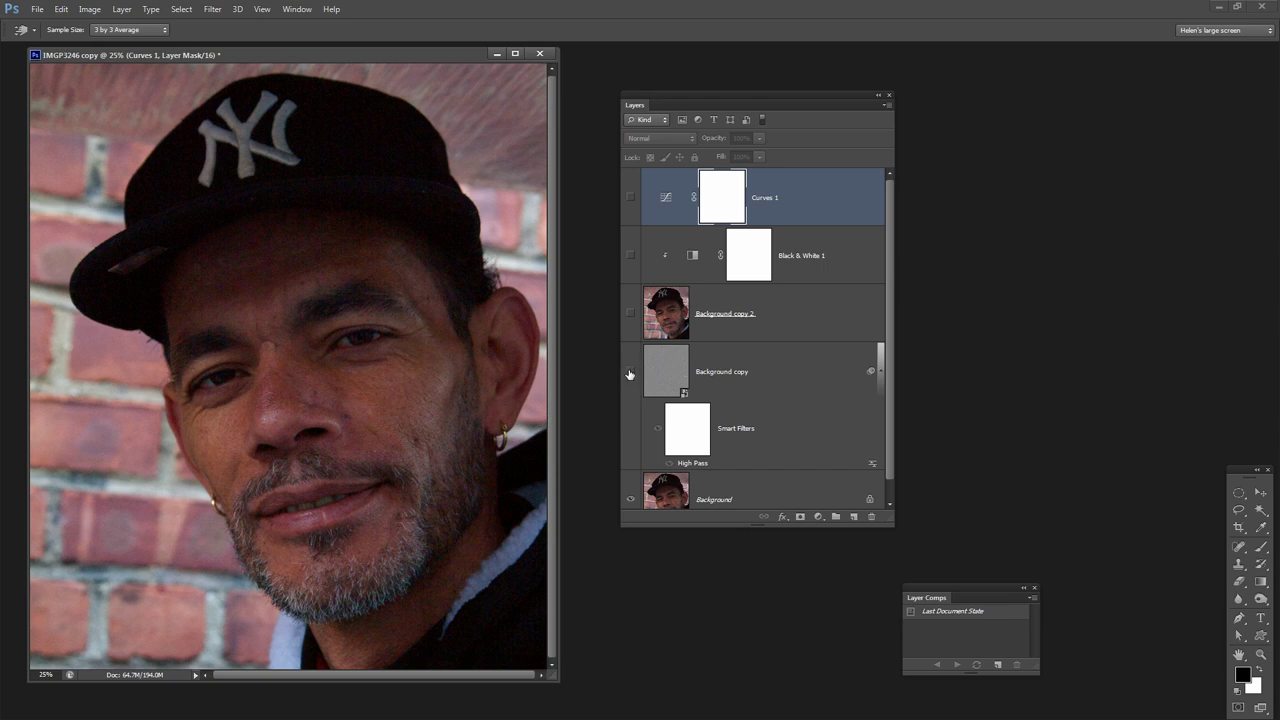
drag(630, 374, 630, 201)
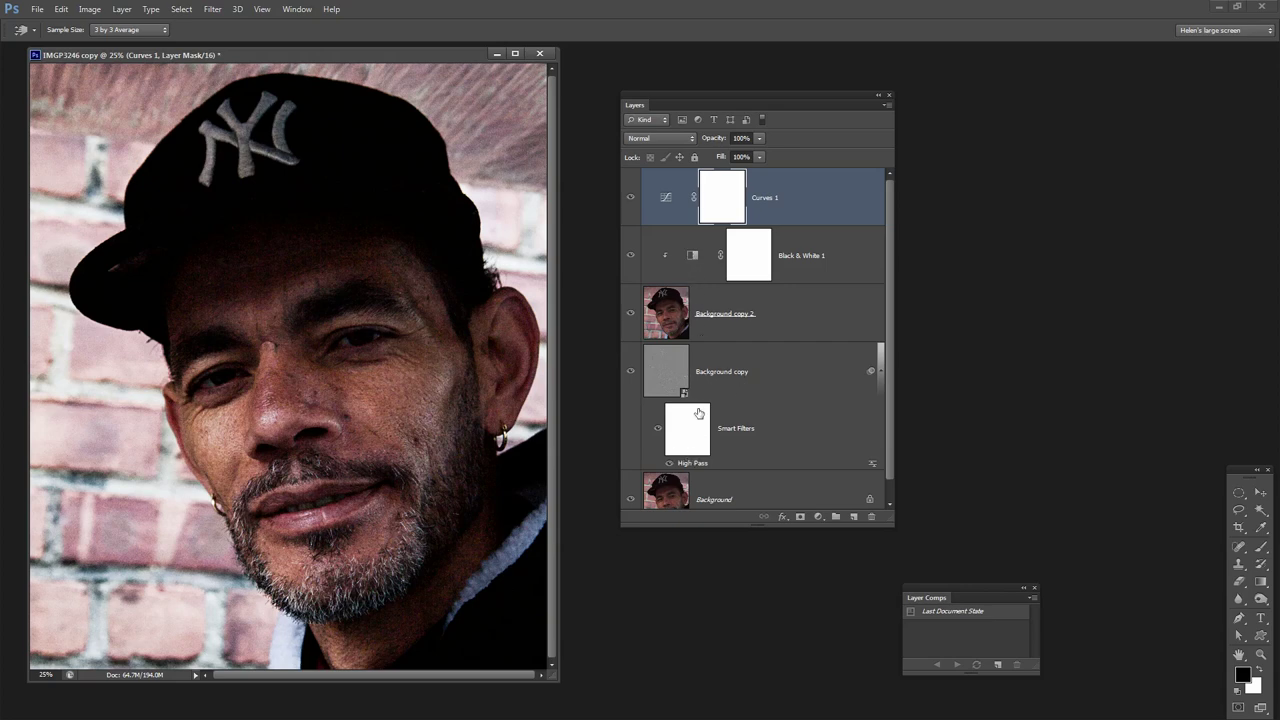
Re-edit the Background copy High Pass smart filter to a 134.8-pixel radius.
click(684, 466)
double_click(684, 466)
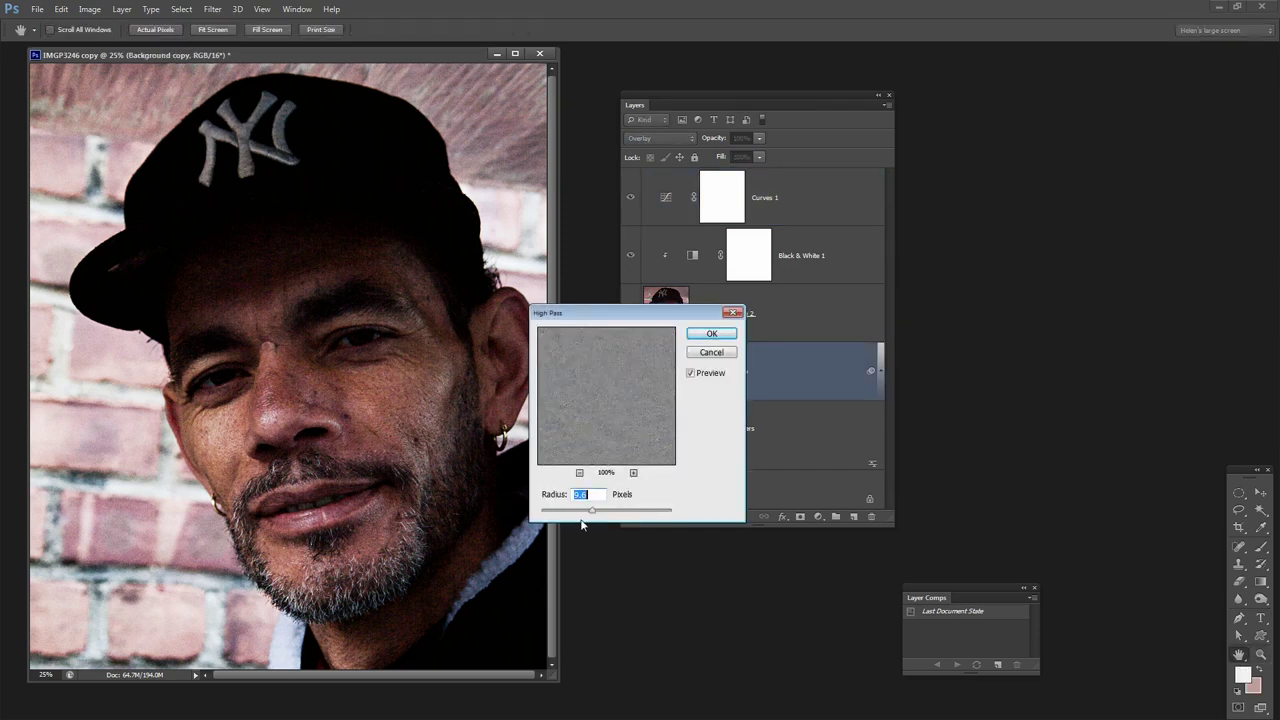
drag(591, 518, 637, 515)
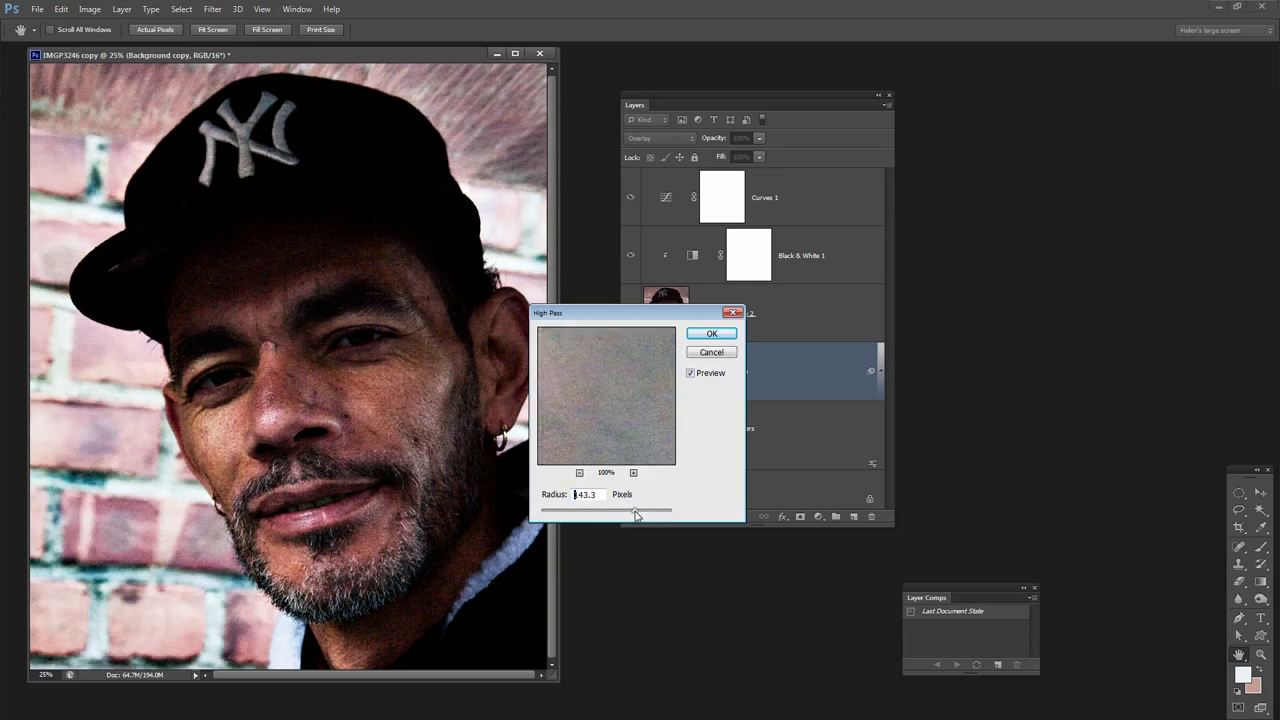
click(711, 333)
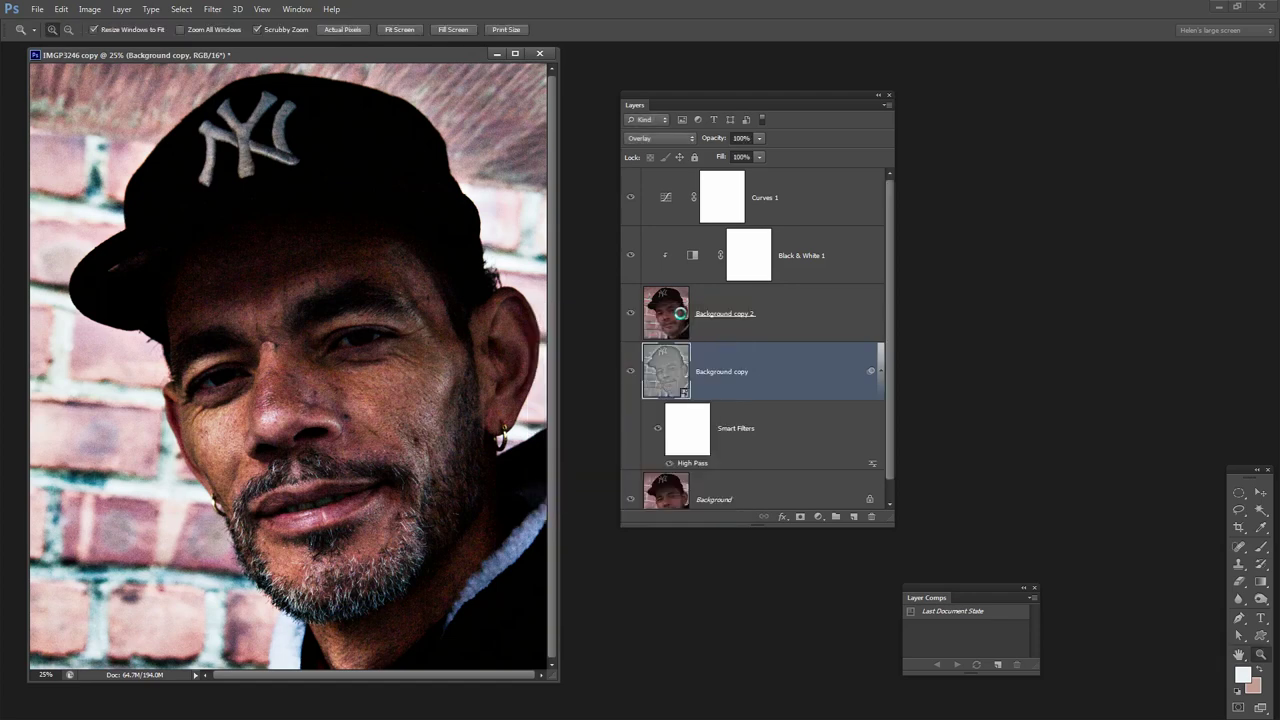
Lower the Black & White 1 Reds slider to 134.
double_click(693, 254)
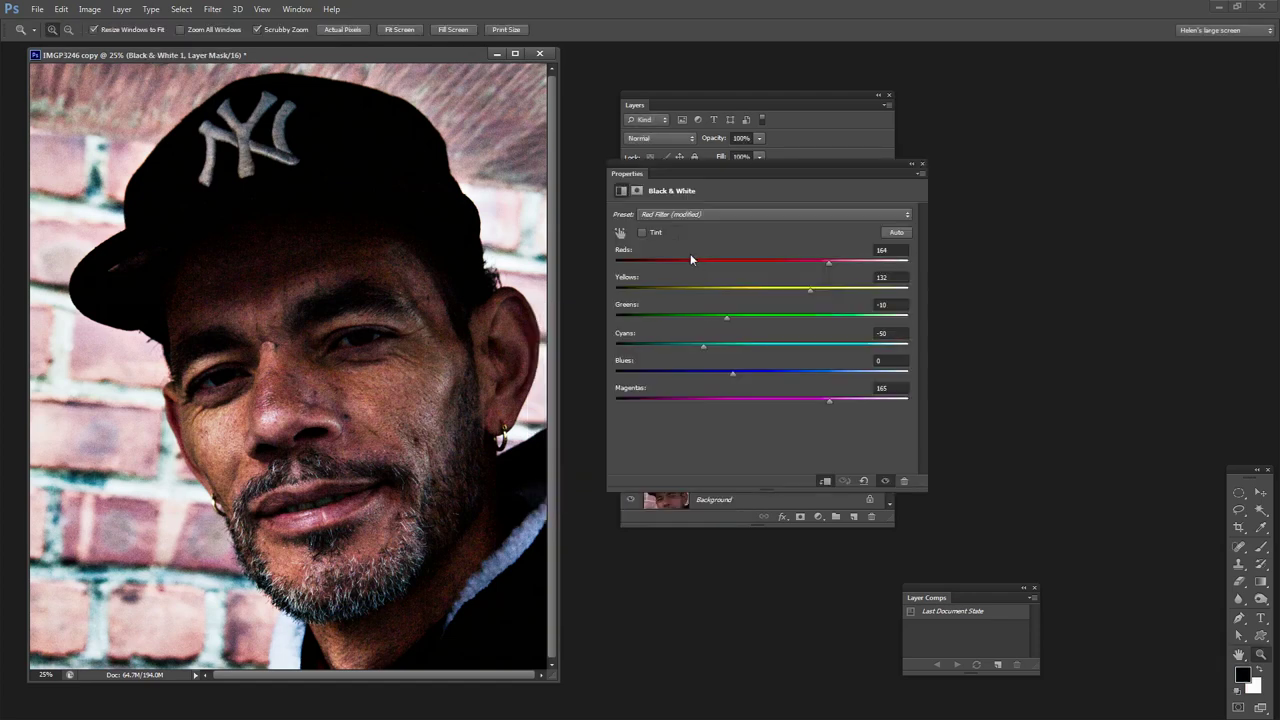
mouse_move(826, 262)
mouse_down()
mouse_move(782, 262)
mouse_move(811, 262)
mouse_up()
click(922, 165)
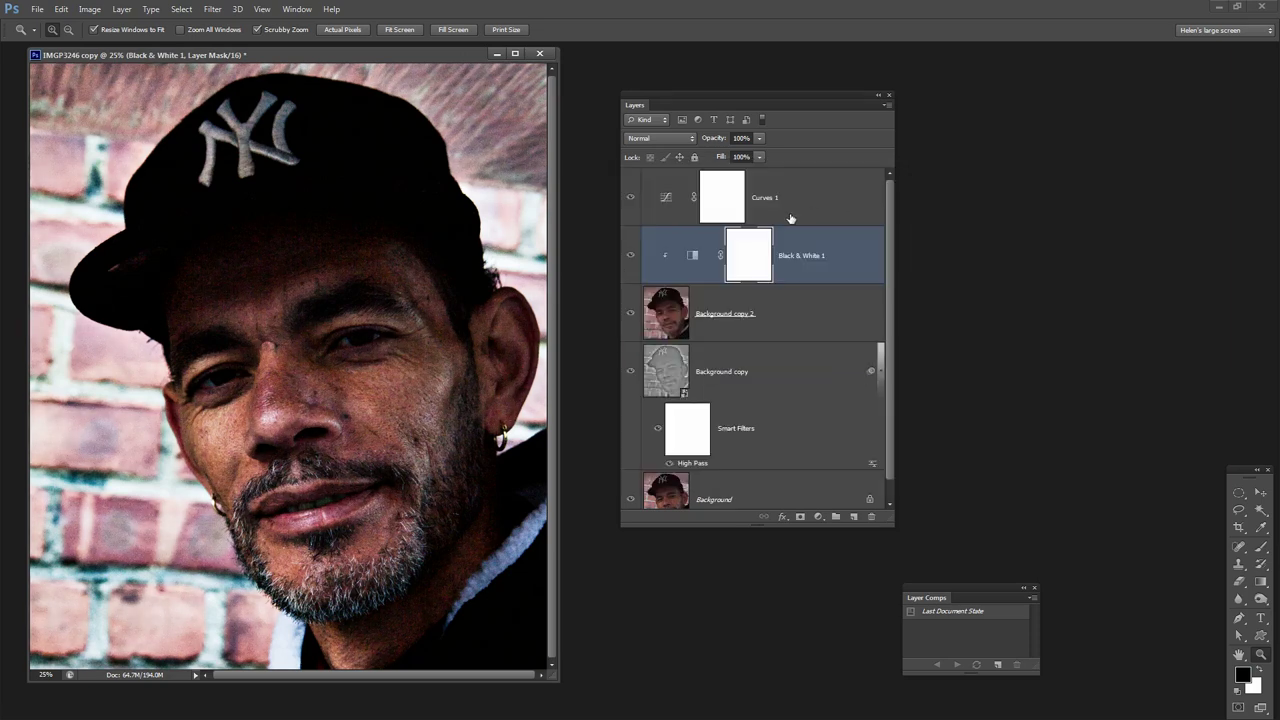
Raise the Curves 1 point to output 135 at input 75.
double_click(665, 200)
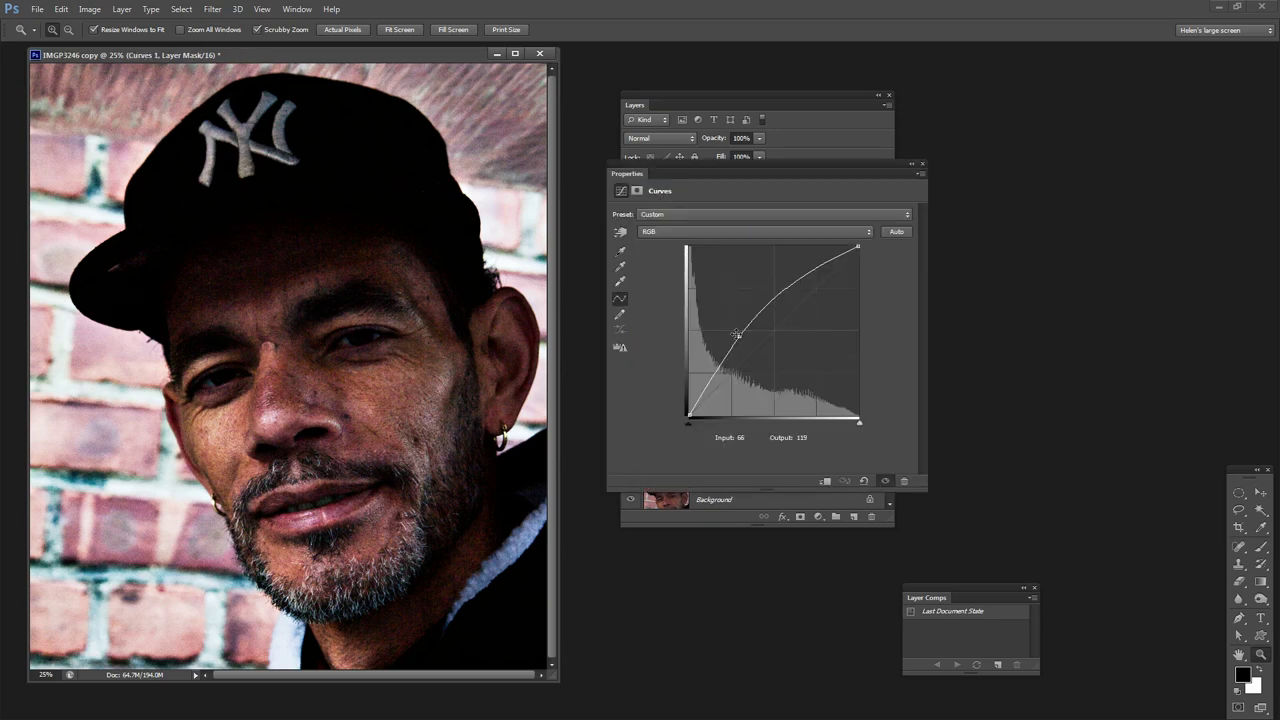
drag(739, 336, 737, 322)
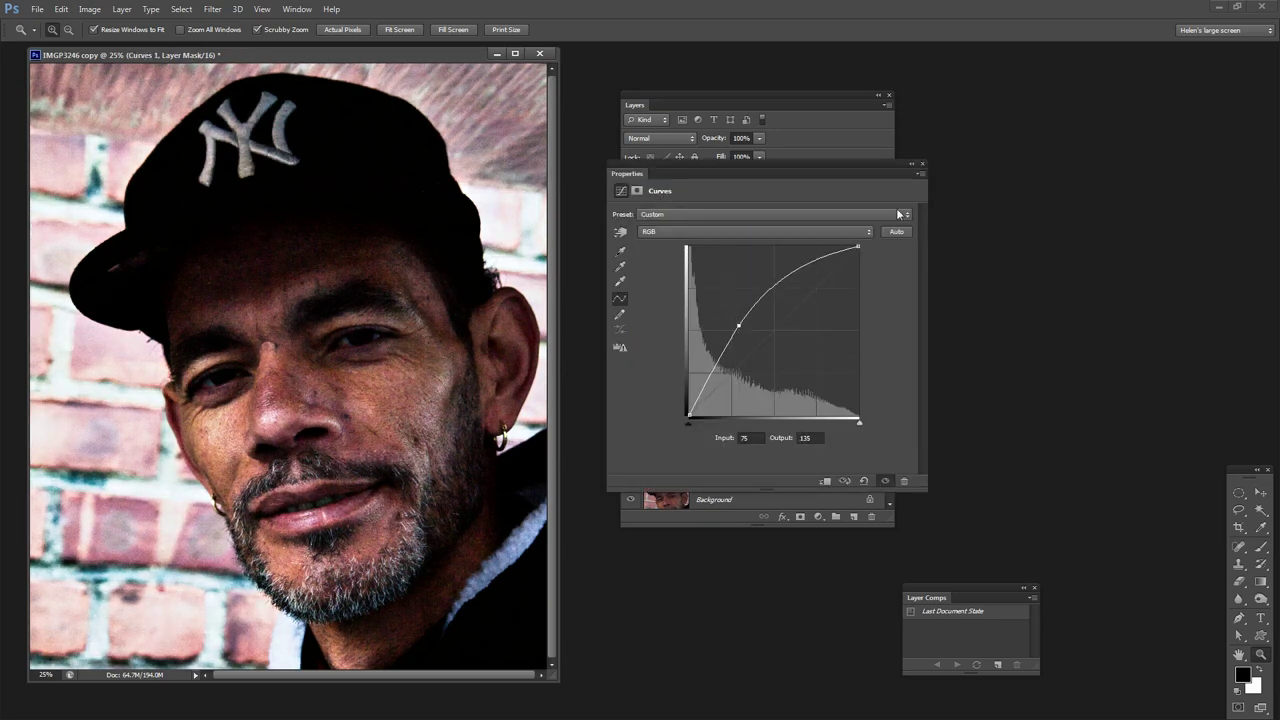
click(922, 163)
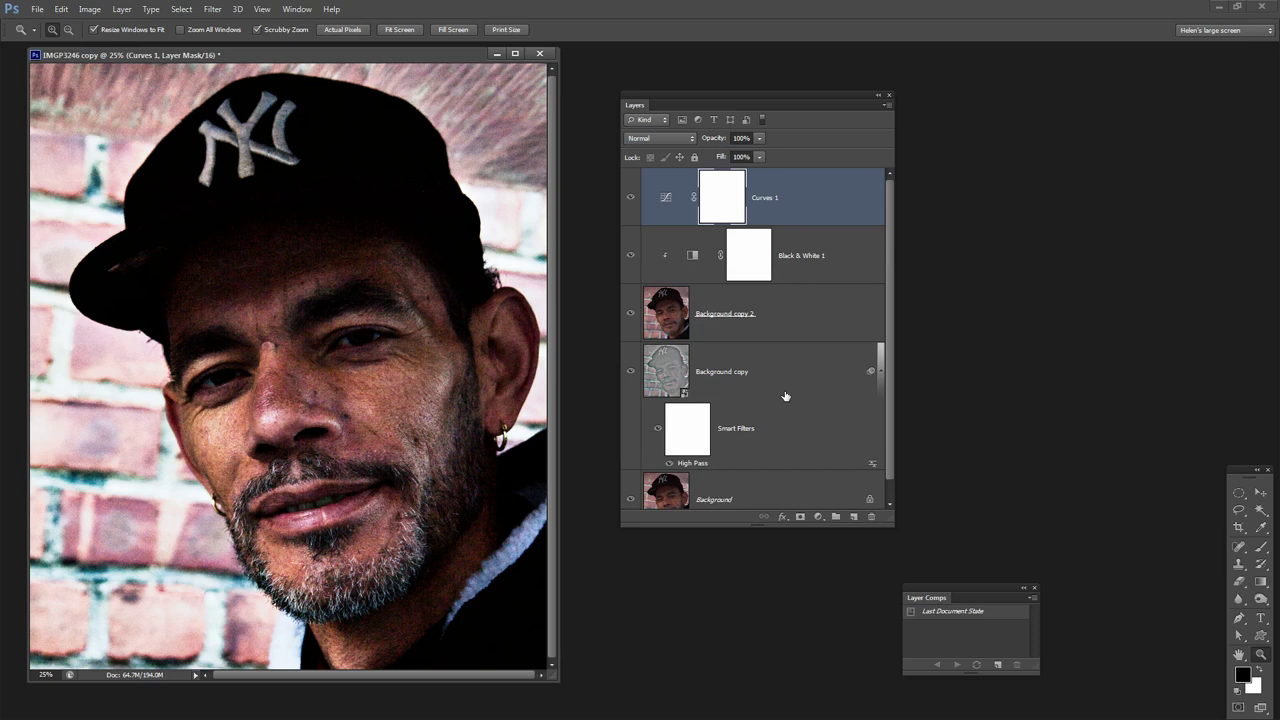